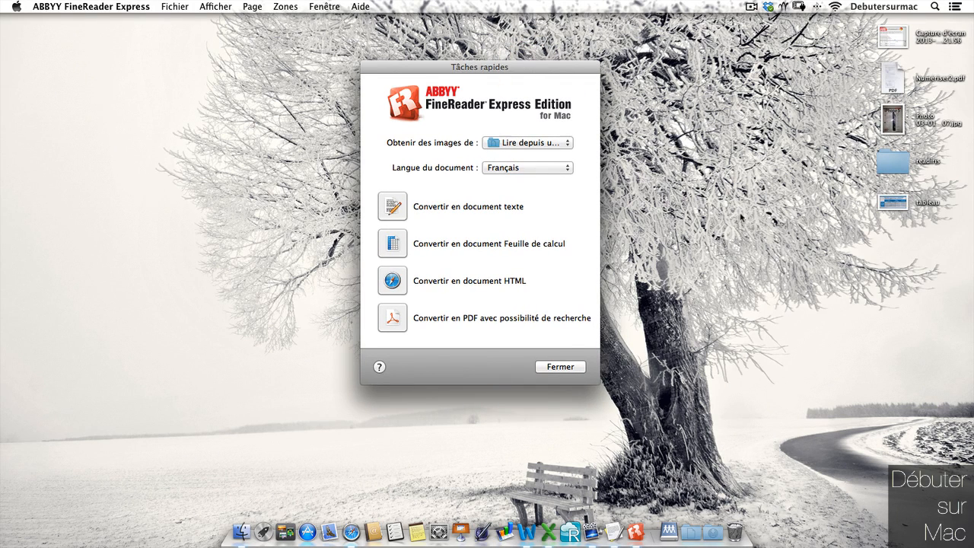
Step: Convert Numériser2.pdf from the Bureau folder into a text document, reading from a file, and cancel saving the result
{"action": "left_click", "coordinate": [514, 145]}
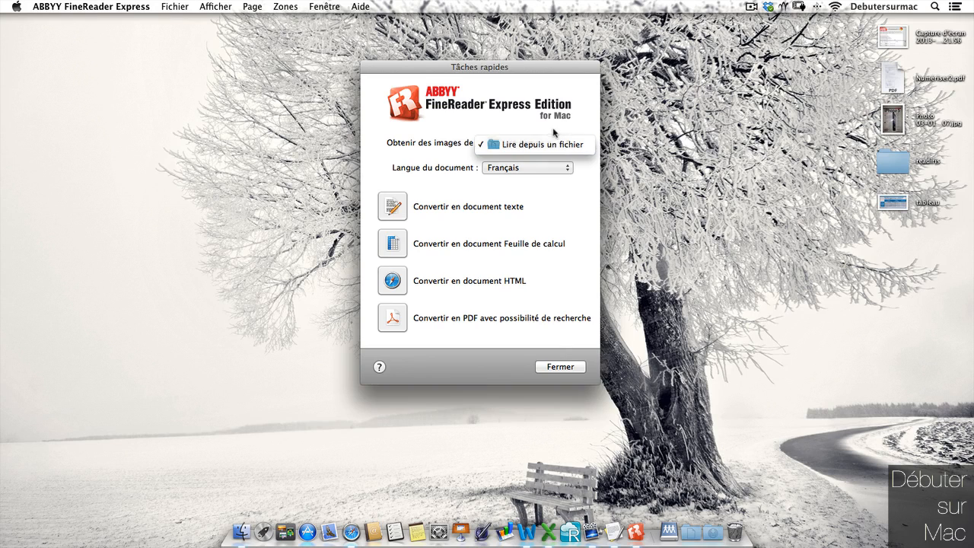
{"action": "left_click", "coordinate": [555, 139]}
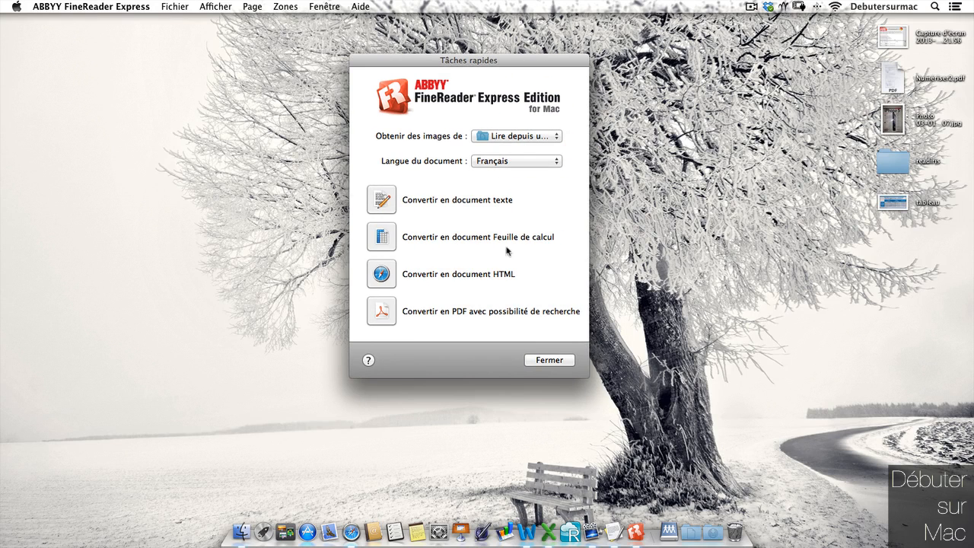
{"action": "left_click", "coordinate": [380, 201]}
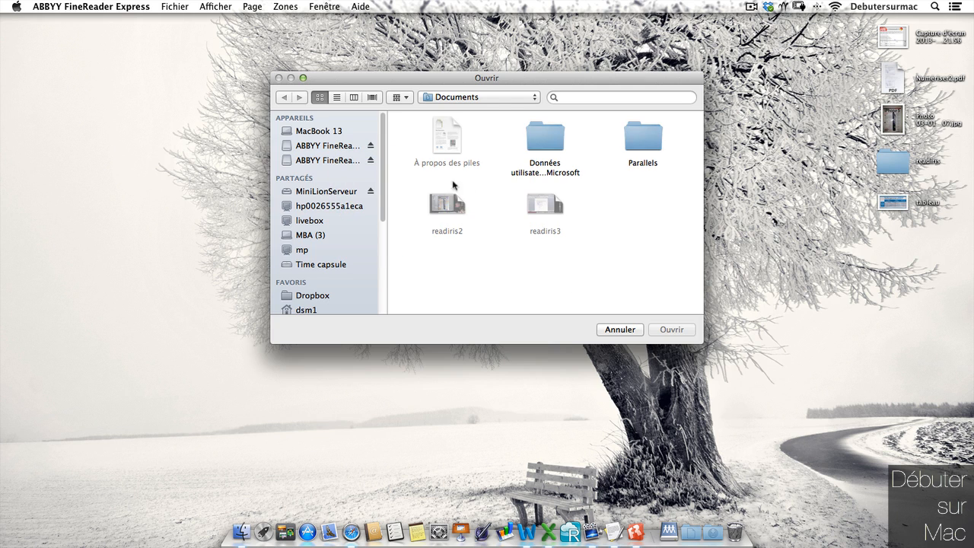
{"action": "scroll", "coordinate": [327, 228], "scroll_direction": "down", "scroll_amount": 4}
{"action": "left_click", "coordinate": [331, 234]}
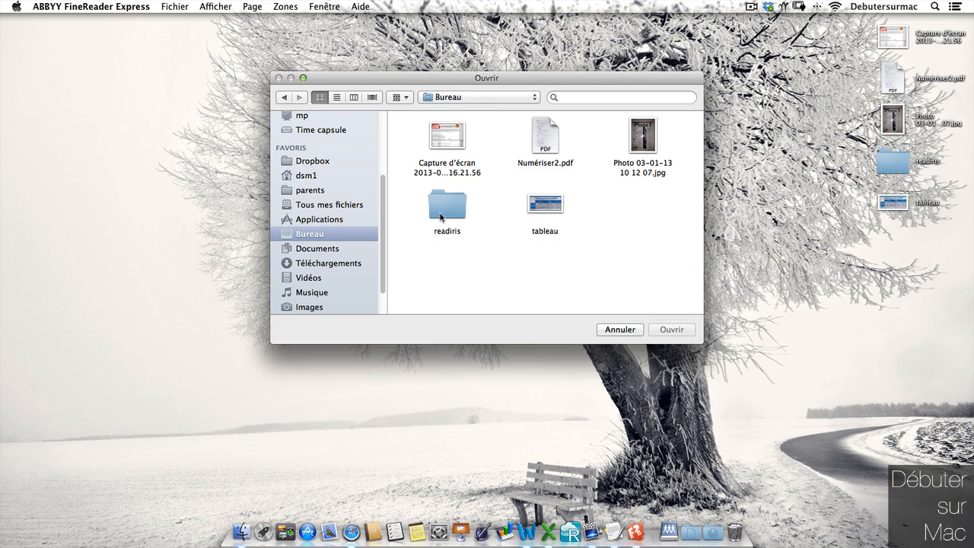
{"action": "left_click", "coordinate": [537, 148]}
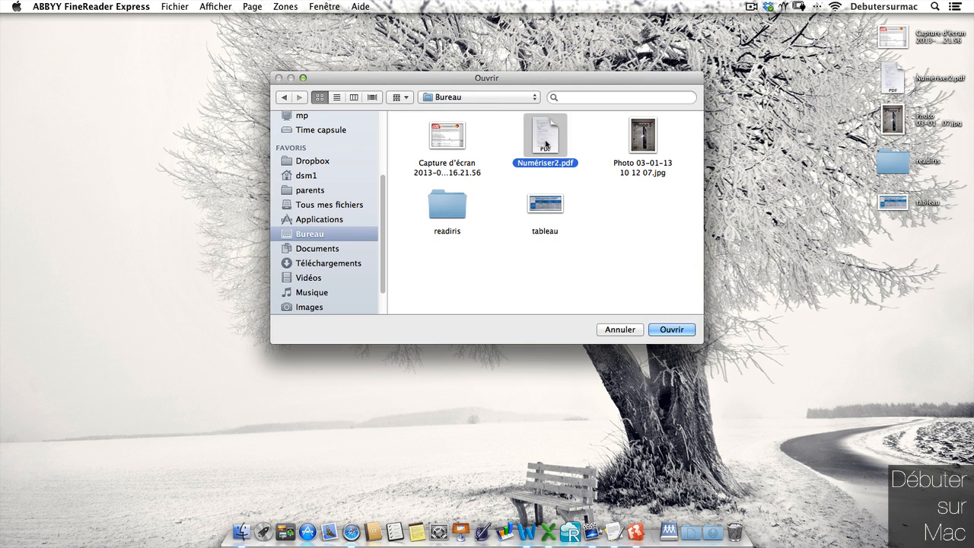
{"action": "left_click", "coordinate": [684, 332]}
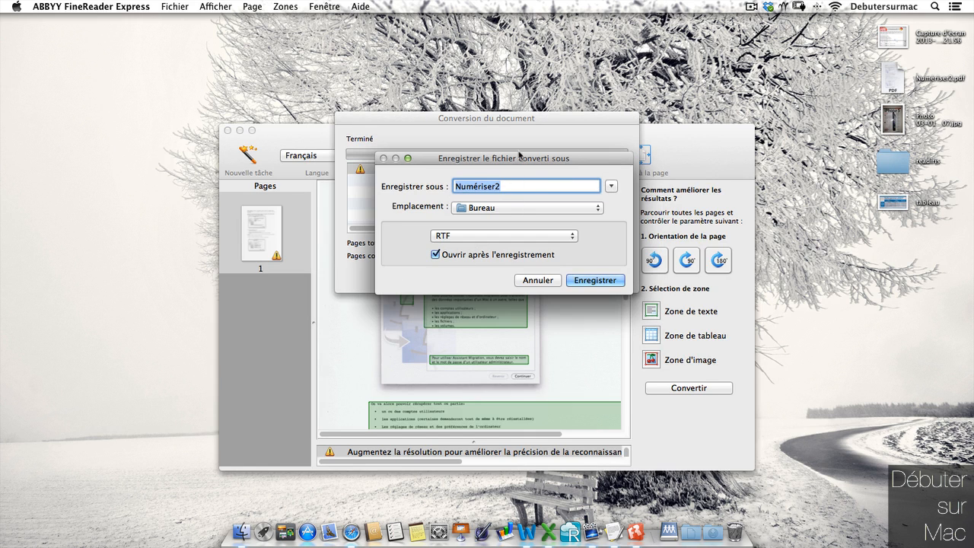
{"action": "left_click", "coordinate": [535, 277]}
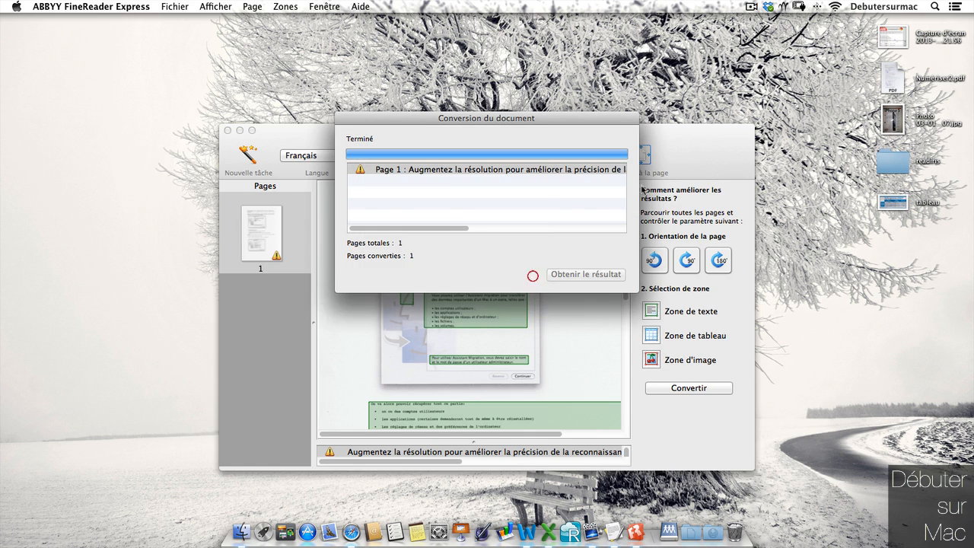
Step: Move the document window clear and enlarge it to fill most of the screen height
{"action": "left_click_drag", "start_coordinate": [310, 132], "coordinate": [275, 22]}
{"action": "mouse_move", "coordinate": [716, 358]}
{"action": "left_mouse_down"}
{"action": "mouse_move", "coordinate": [749, 485]}
{"action": "mouse_move", "coordinate": [761, 491]}
{"action": "mouse_move", "coordinate": [761, 542]}
{"action": "mouse_move", "coordinate": [776, 542]}
{"action": "mouse_move", "coordinate": [773, 523]}
{"action": "left_mouse_up"}
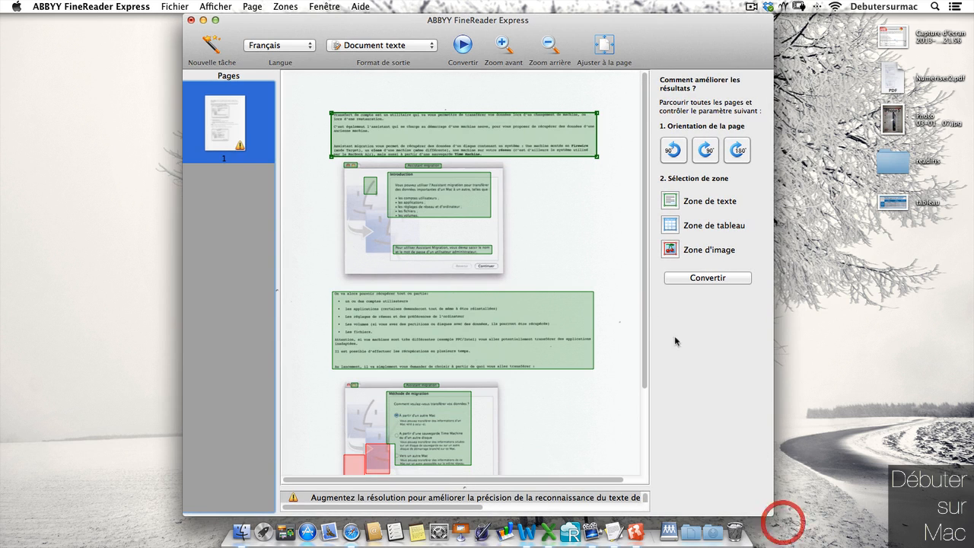
{"action": "left_click", "coordinate": [409, 47]}
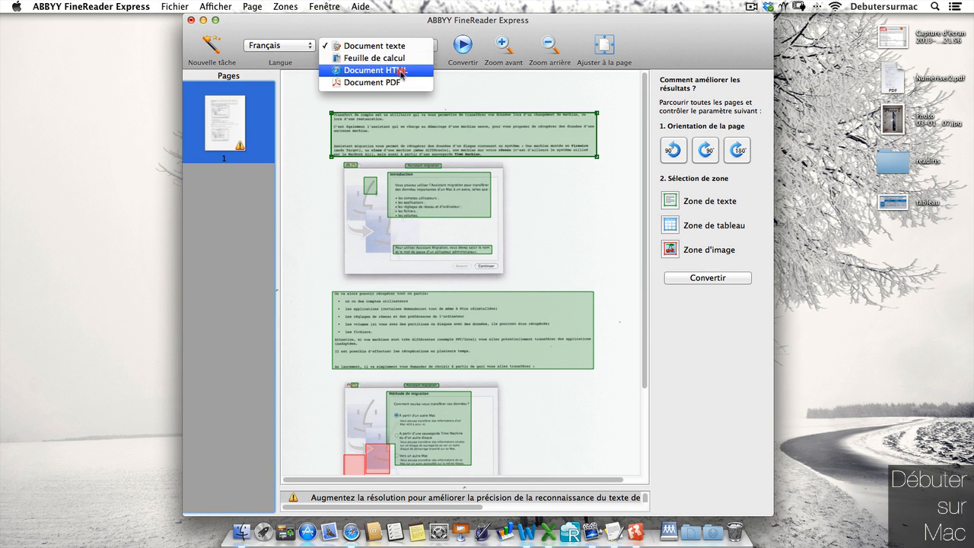
{"action": "left_click", "coordinate": [401, 32]}
{"action": "left_click", "coordinate": [102, 6]}
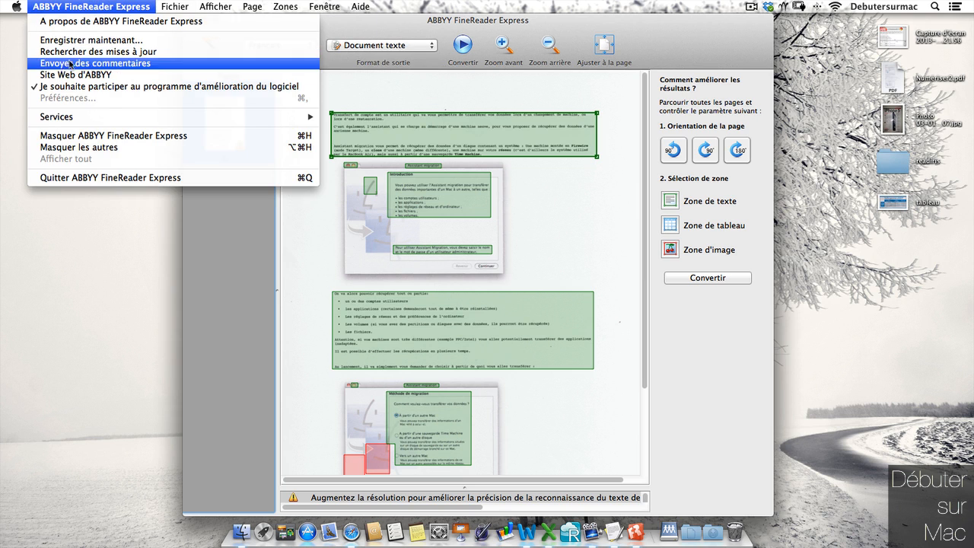
{"action": "mouse_move", "coordinate": [166, 10]}
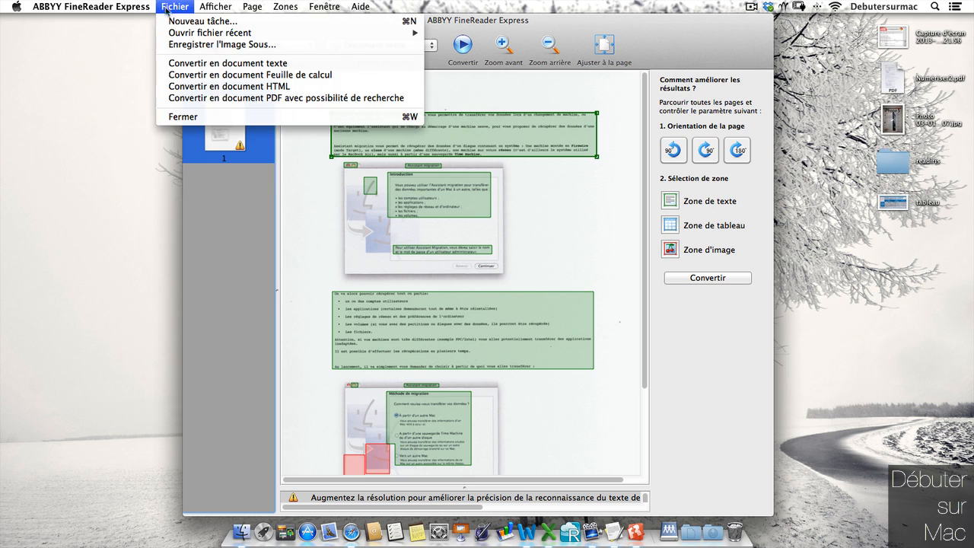
{"action": "left_click", "coordinate": [273, 7]}
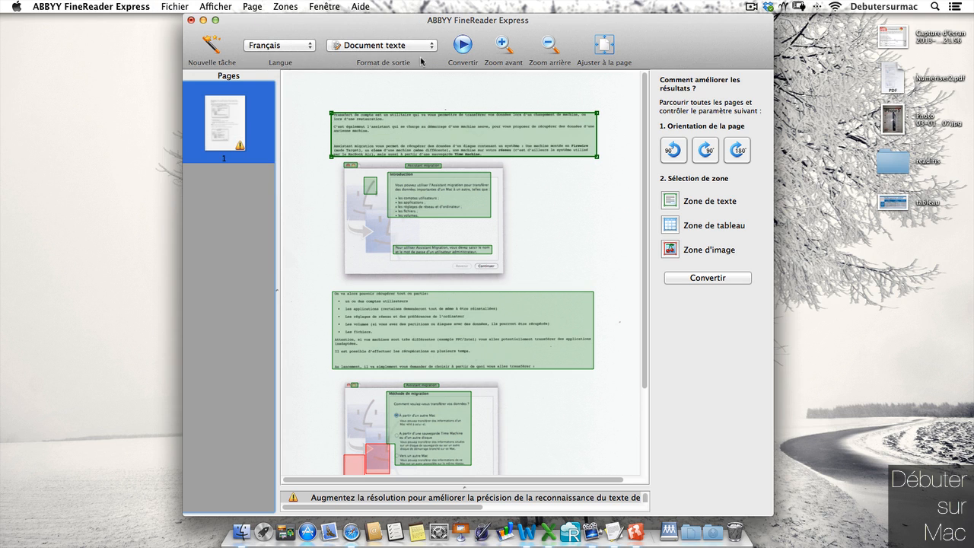
{"action": "left_click", "coordinate": [289, 47]}
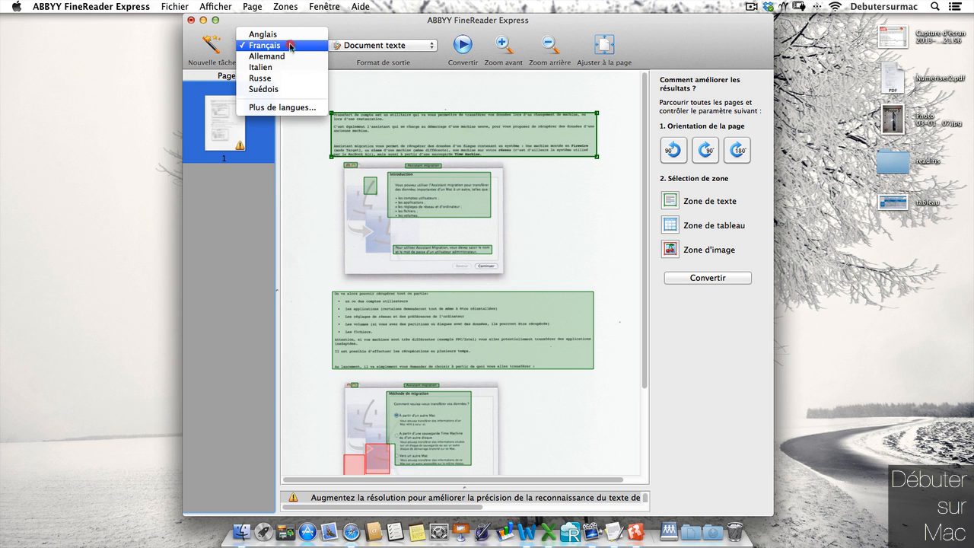
{"action": "left_click", "coordinate": [290, 46]}
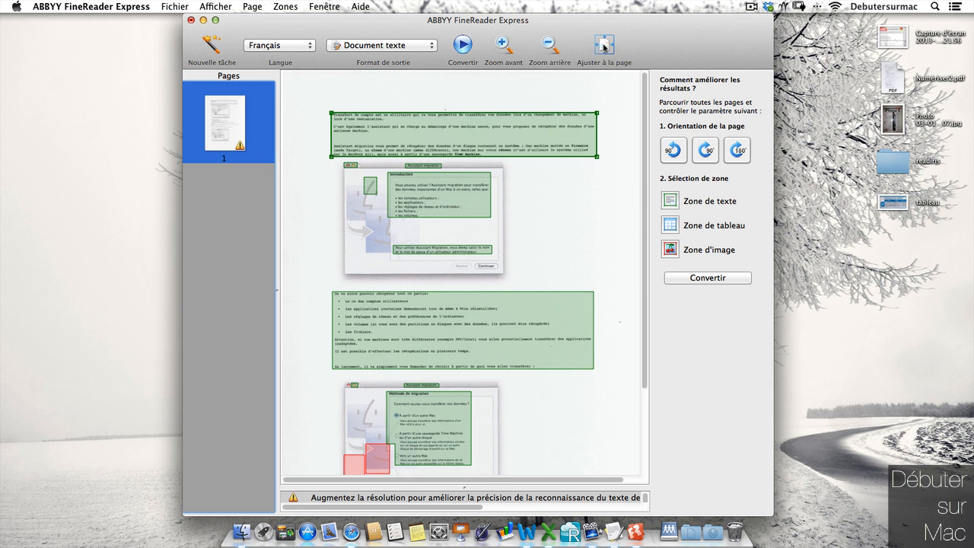
Step: Fit the page to the view and mark both Assistant migration screenshots as image zones
{"action": "left_click", "coordinate": [603, 46]}
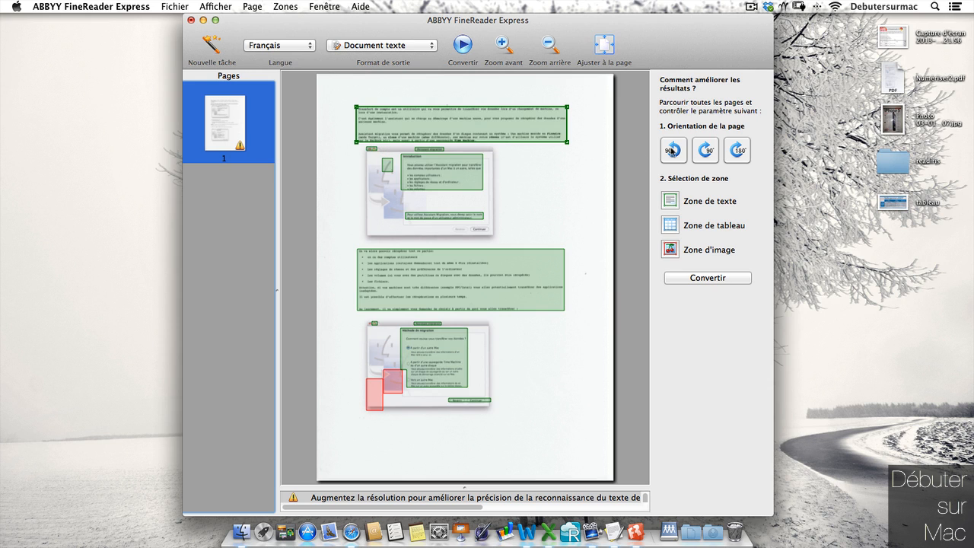
{"action": "left_click", "coordinate": [667, 249]}
{"action": "left_click_drag", "start_coordinate": [364, 144], "coordinate": [500, 239]}
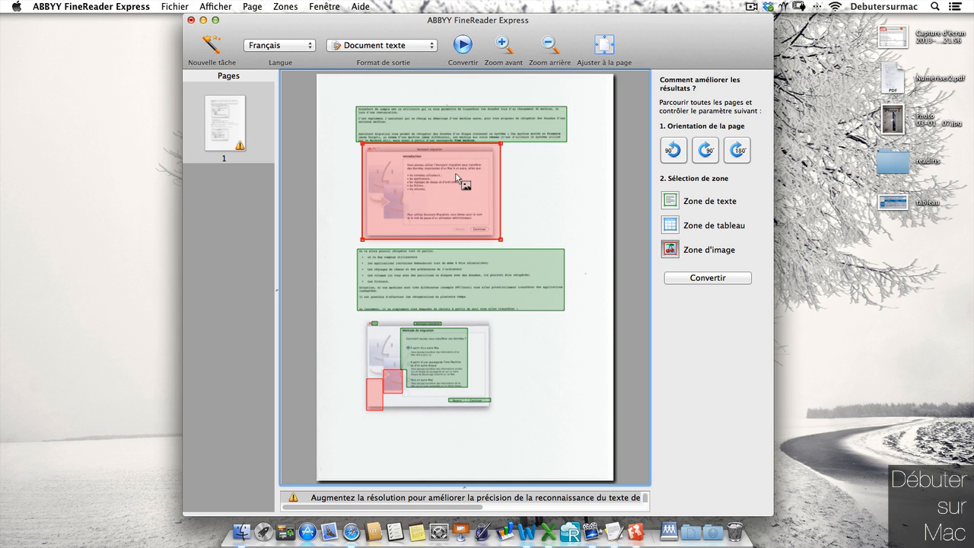
{"action": "left_click_drag", "start_coordinate": [362, 318], "coordinate": [493, 411]}
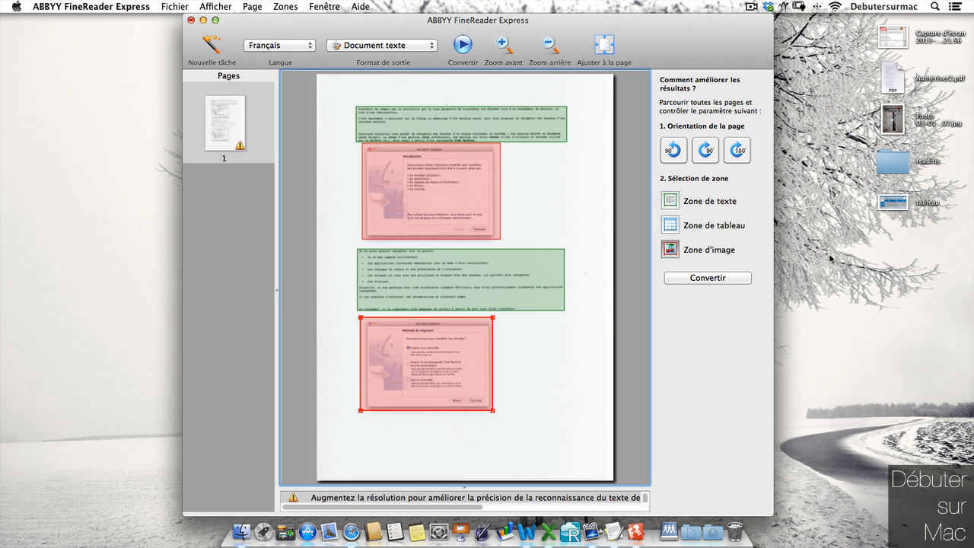
Step: Convert the page and save the result as FRoutput in RTF format on the Bureau, opening it after saving
{"action": "left_click", "coordinate": [721, 279]}
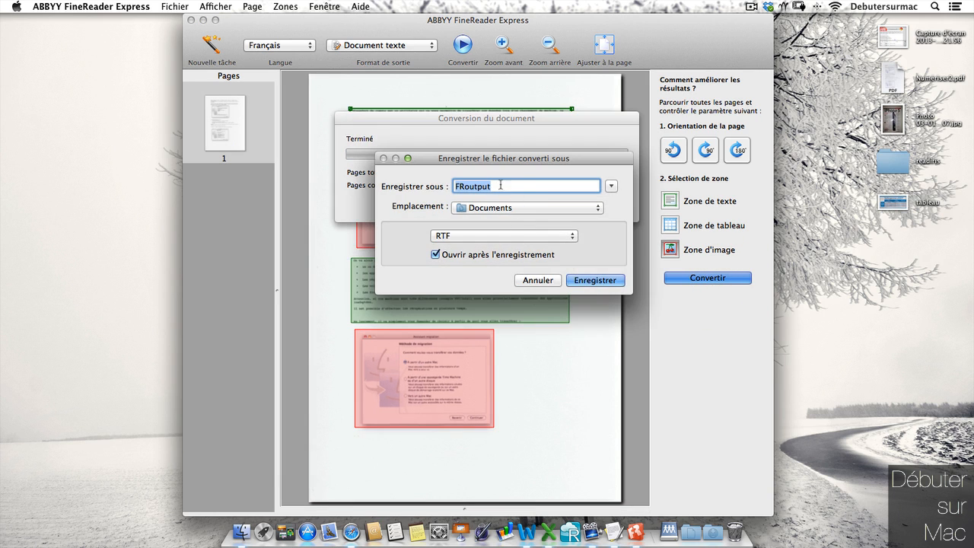
{"action": "left_click", "coordinate": [511, 186]}
{"action": "key", "text": "super+d"}
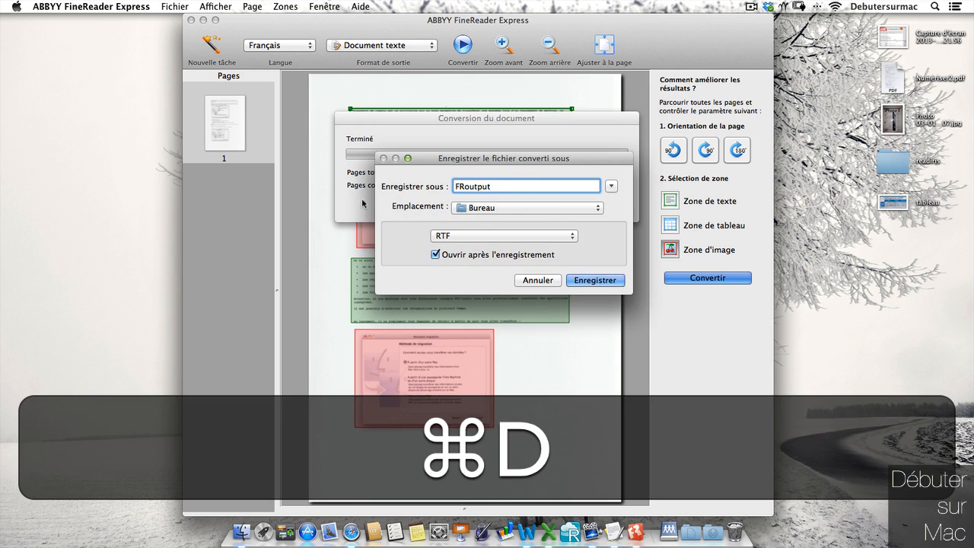
{"action": "left_click", "coordinate": [477, 243]}
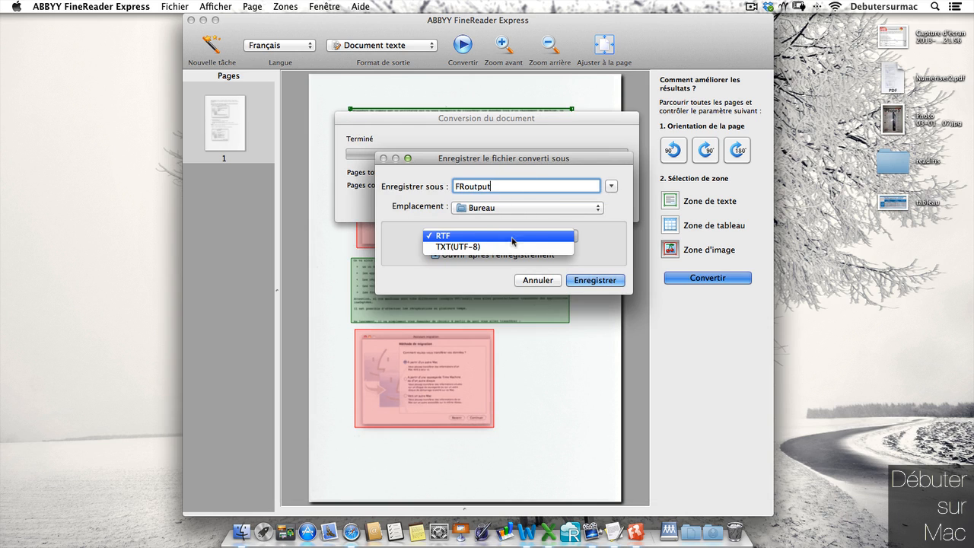
{"action": "left_click", "coordinate": [598, 240]}
{"action": "left_click", "coordinate": [617, 281]}
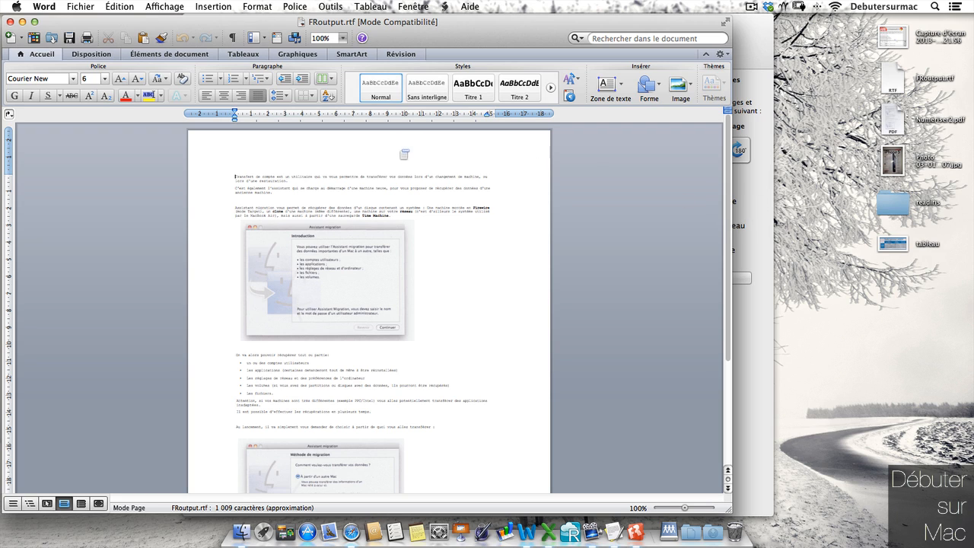
Step: Enlarge FRoutput.rtf to 236% and examine its converted text and images from start to end
{"action": "left_click", "coordinate": [690, 508]}
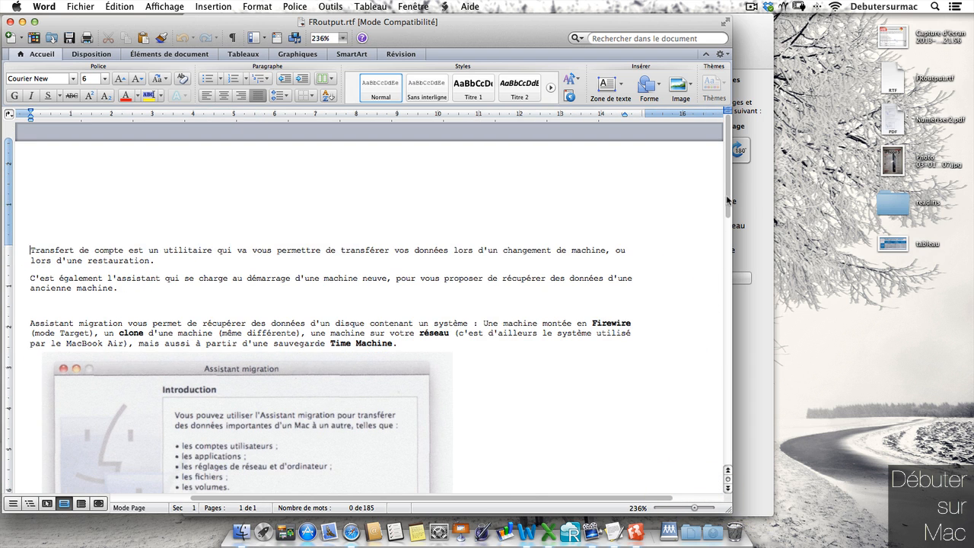
{"action": "left_click_drag", "start_coordinate": [729, 202], "coordinate": [716, 268]}
{"action": "left_click_drag", "start_coordinate": [724, 225], "coordinate": [714, 320]}
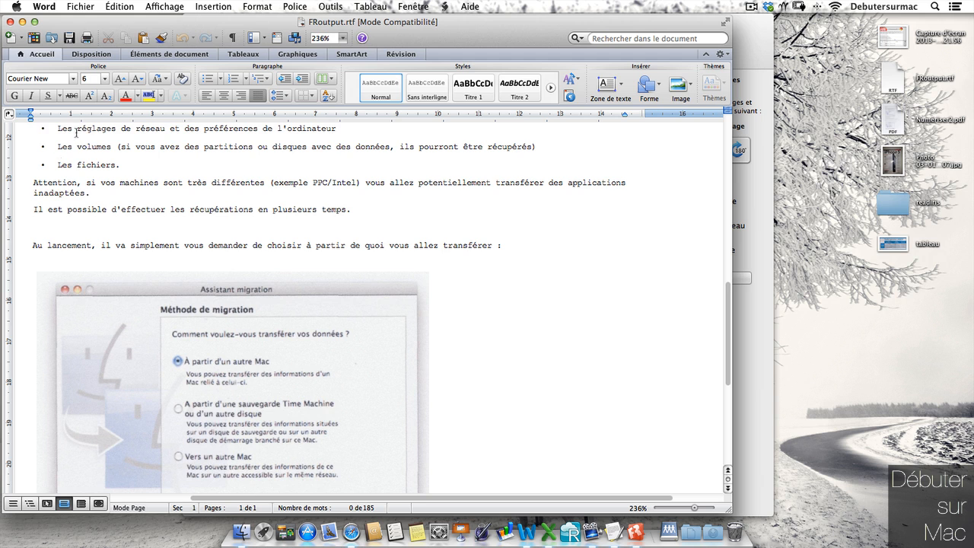
{"action": "left_click_drag", "start_coordinate": [730, 279], "coordinate": [751, 76]}
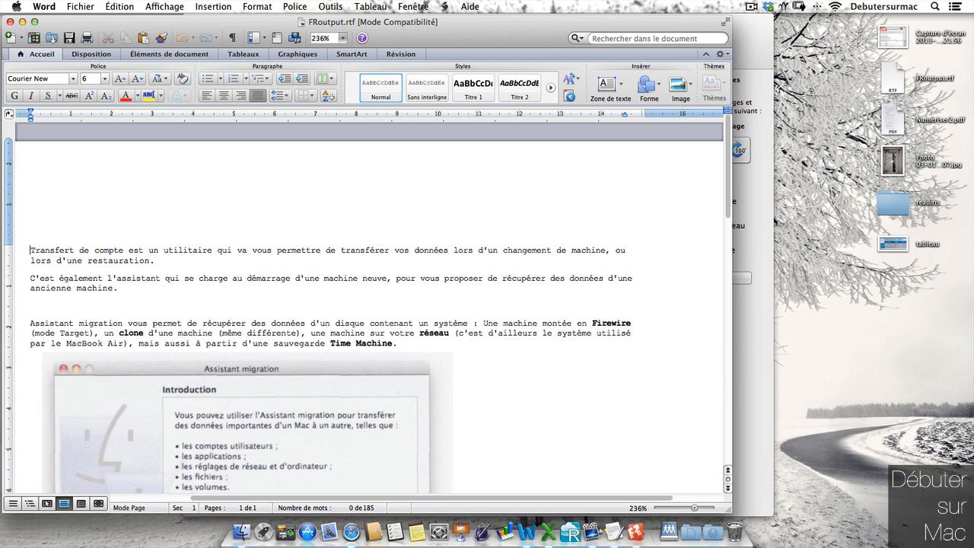
Step: Narrow the FRoutput.rtf window and compare the document side by side with Numériser2.docx
{"action": "mouse_move", "coordinate": [98, 20]}
{"action": "left_mouse_down"}
{"action": "mouse_move", "coordinate": [85, 19]}
{"action": "mouse_move", "coordinate": [99, 17]}
{"action": "left_mouse_up"}
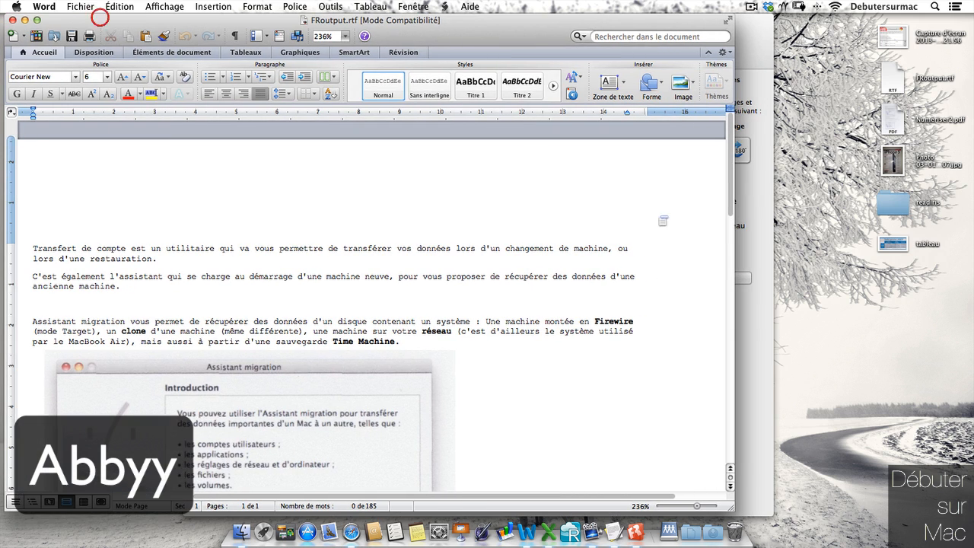
{"action": "left_click_drag", "start_coordinate": [734, 232], "coordinate": [479, 218]}
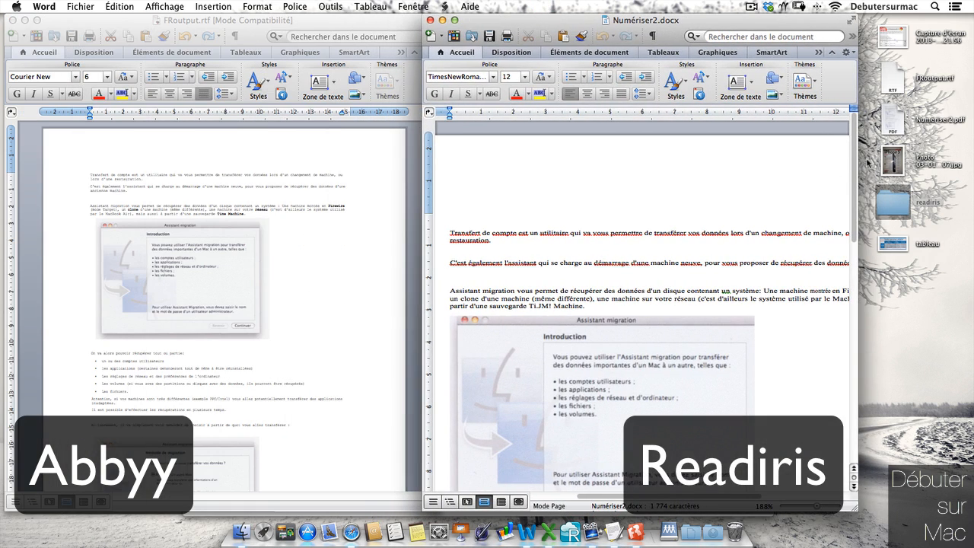
{"action": "left_click_drag", "start_coordinate": [858, 162], "coordinate": [836, 205]}
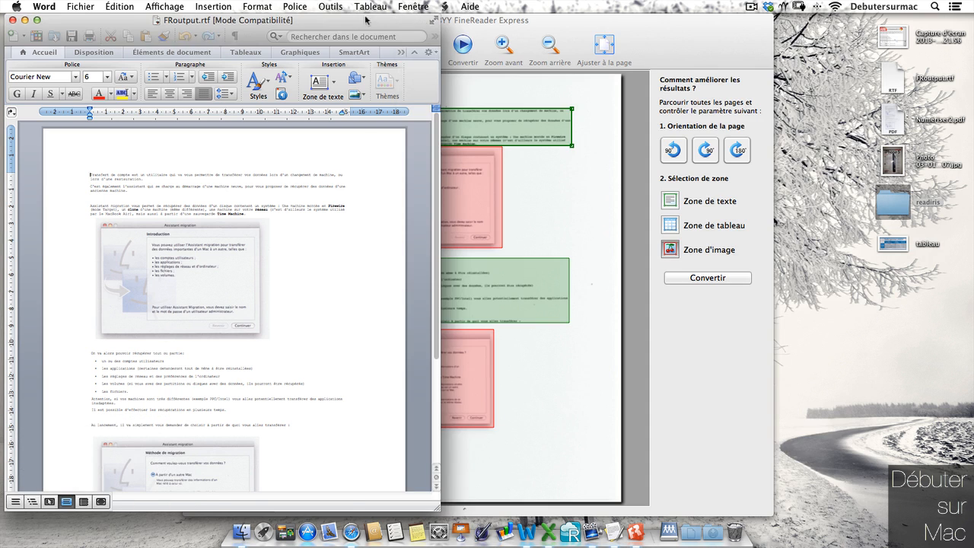
Step: Close FRoutput.rtf and switch back to the scanned page in ABBYY FineReader Express
{"action": "left_click", "coordinate": [430, 20]}
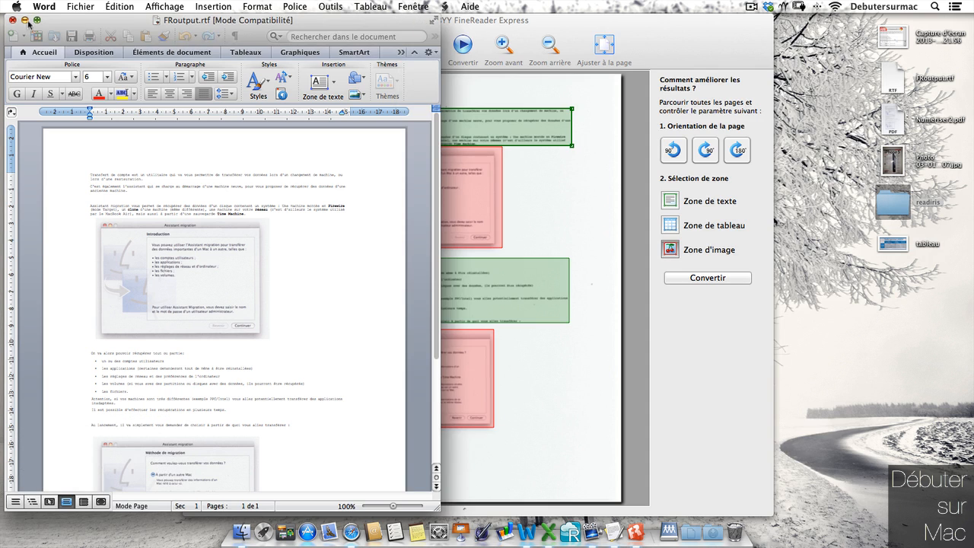
{"action": "left_click", "coordinate": [13, 20]}
{"action": "left_click", "coordinate": [357, 80]}
{"action": "left_click", "coordinate": [218, 99]}
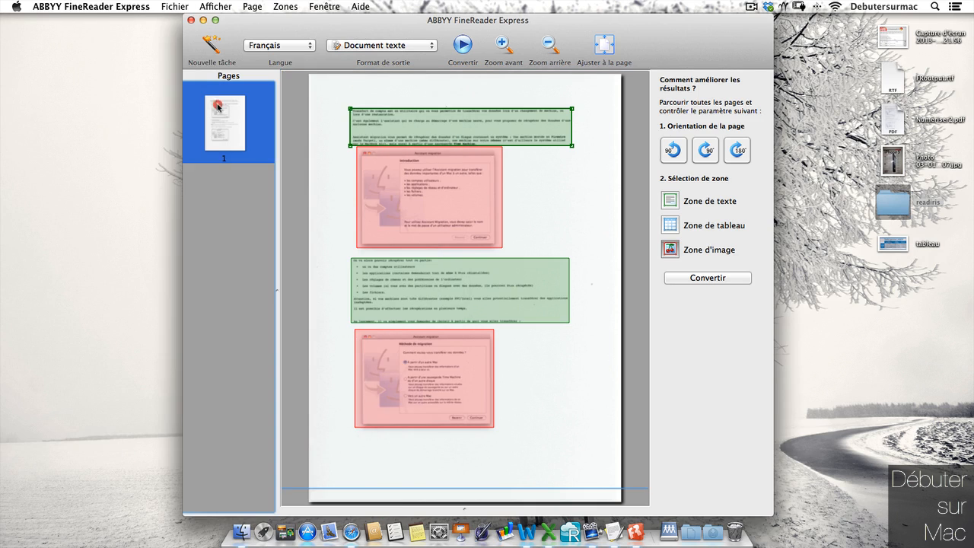
Step: Start a new task converting the Capture d'écran image into a text document and dismiss the save dialog
{"action": "left_click", "coordinate": [207, 51]}
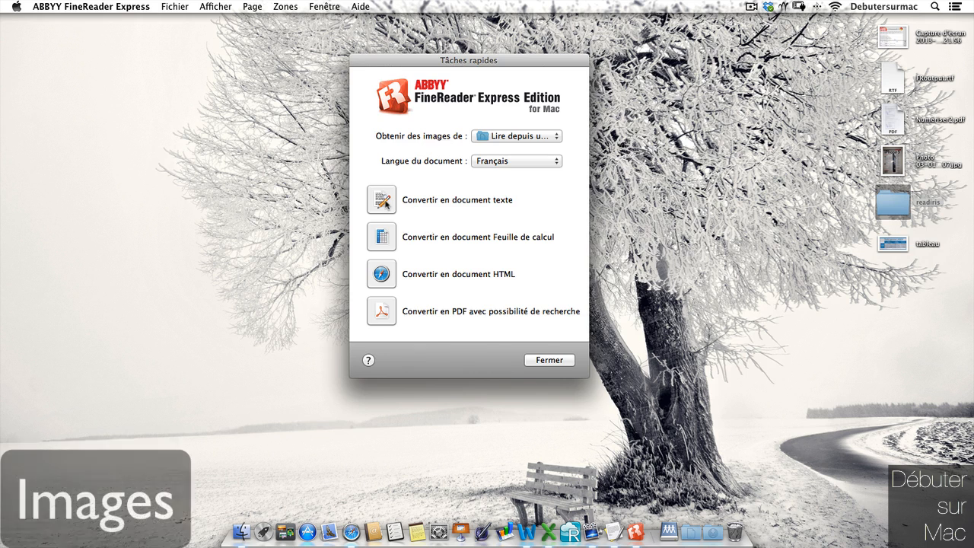
{"action": "left_click", "coordinate": [388, 204]}
{"action": "left_click", "coordinate": [449, 148]}
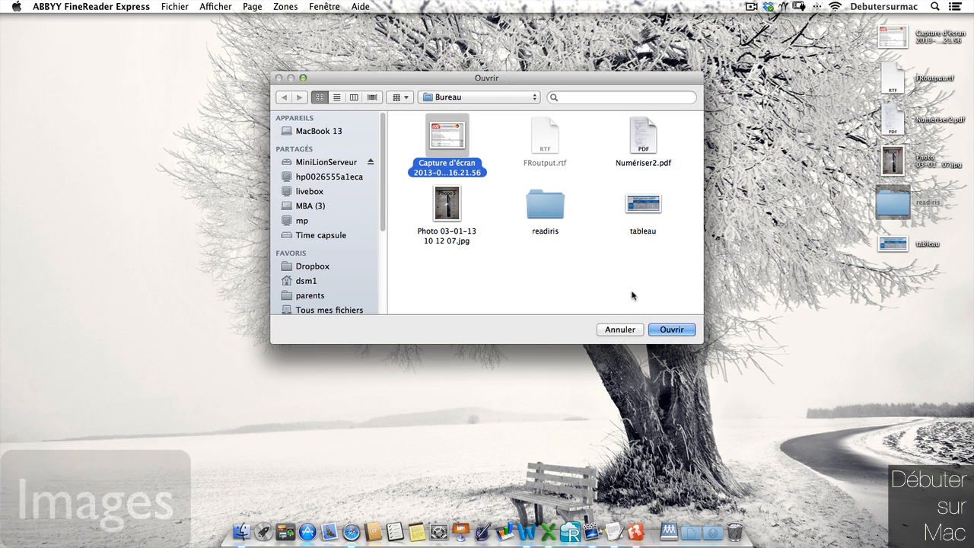
{"action": "key", "text": "Return"}
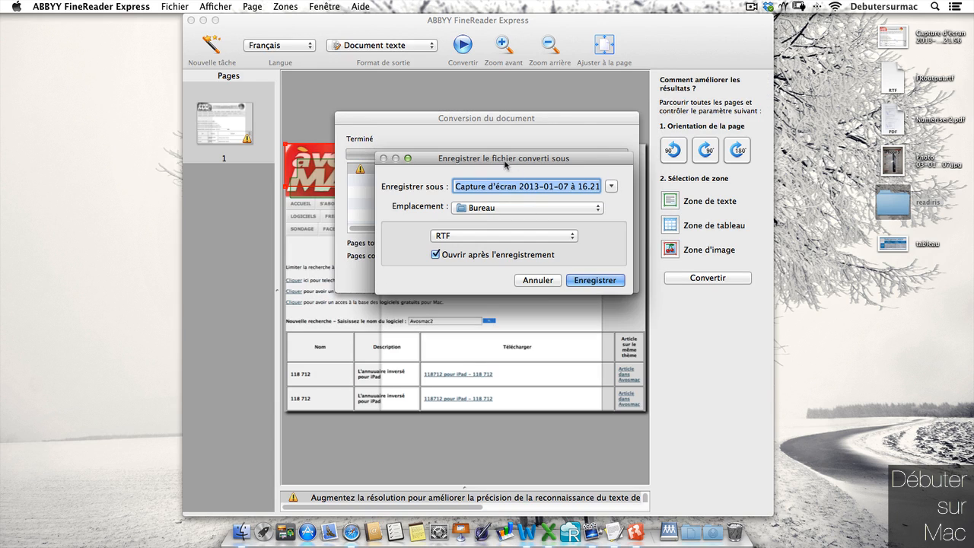
{"action": "key", "text": "Return"}
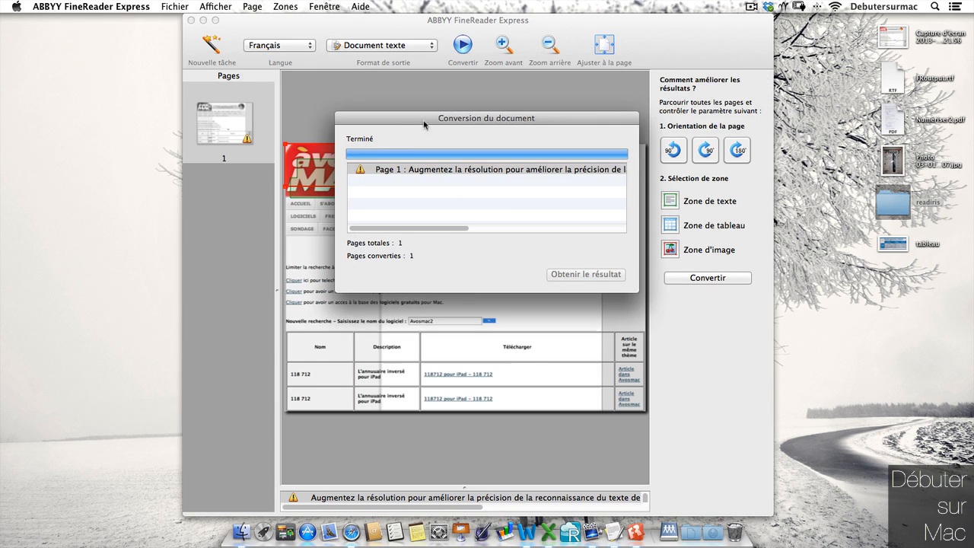
Step: Delete the small recognition zone overlapping the àvosMac logo on the page
{"action": "left_click", "coordinate": [222, 127]}
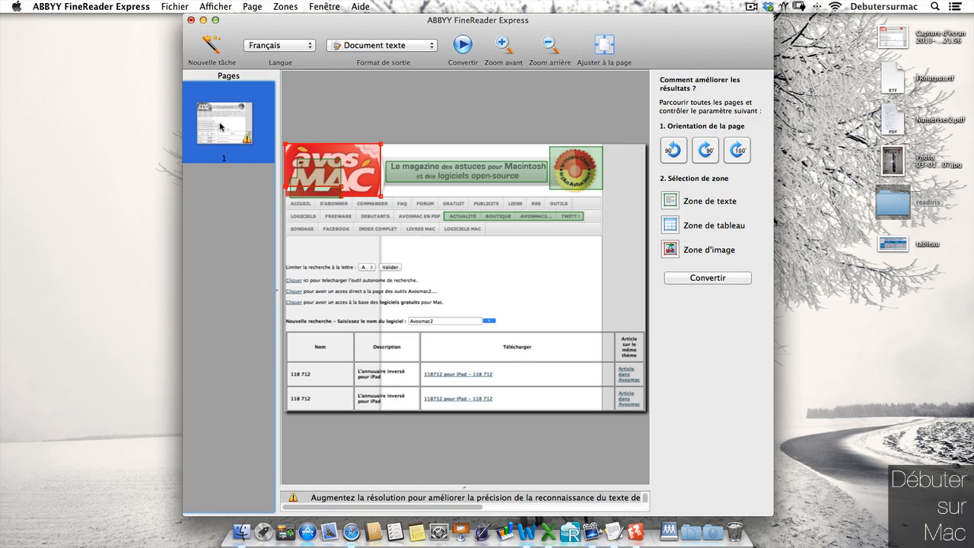
{"action": "left_click", "coordinate": [308, 176]}
{"action": "key", "text": "BackSpace"}
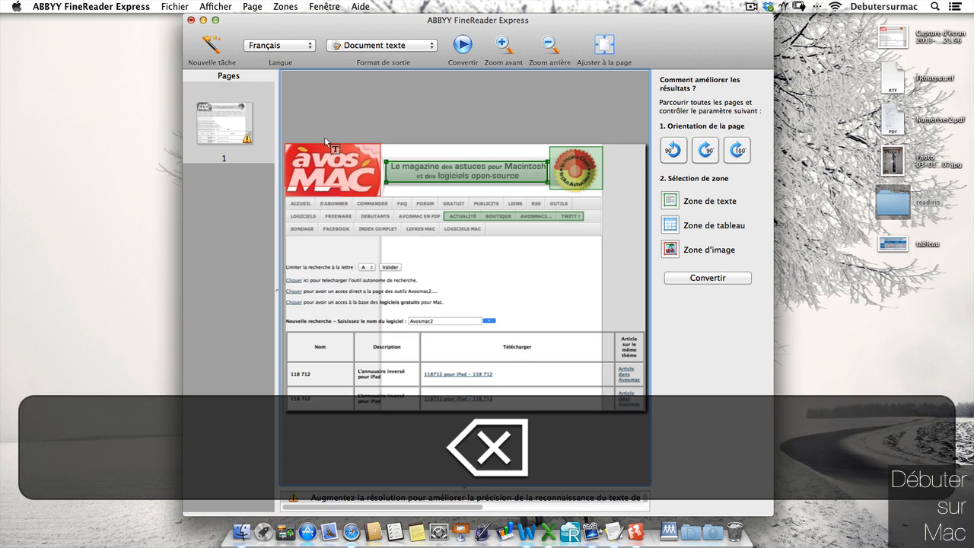
Step: Change the recognition zone over the round badge beside the header slogan to the Image type
{"action": "left_click", "coordinate": [334, 185]}
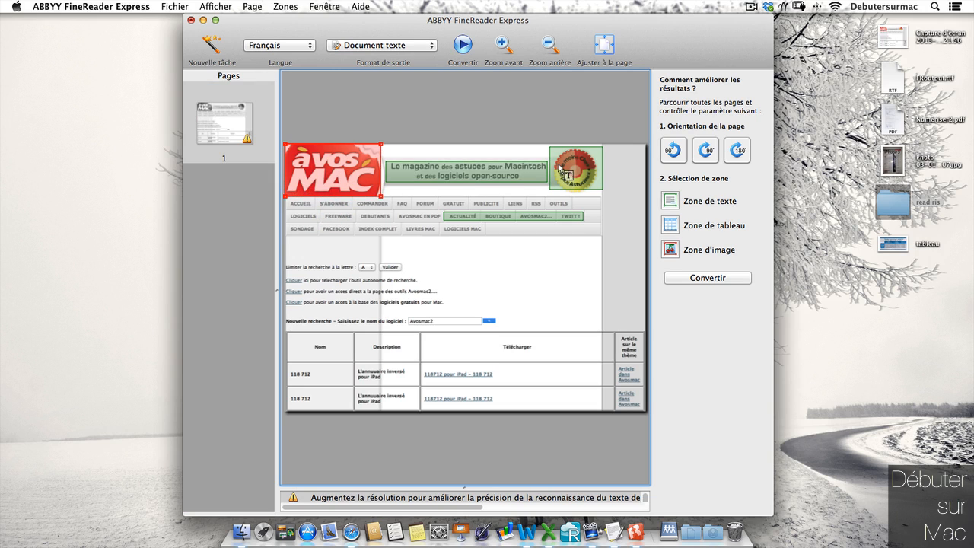
{"action": "left_click", "coordinate": [583, 164]}
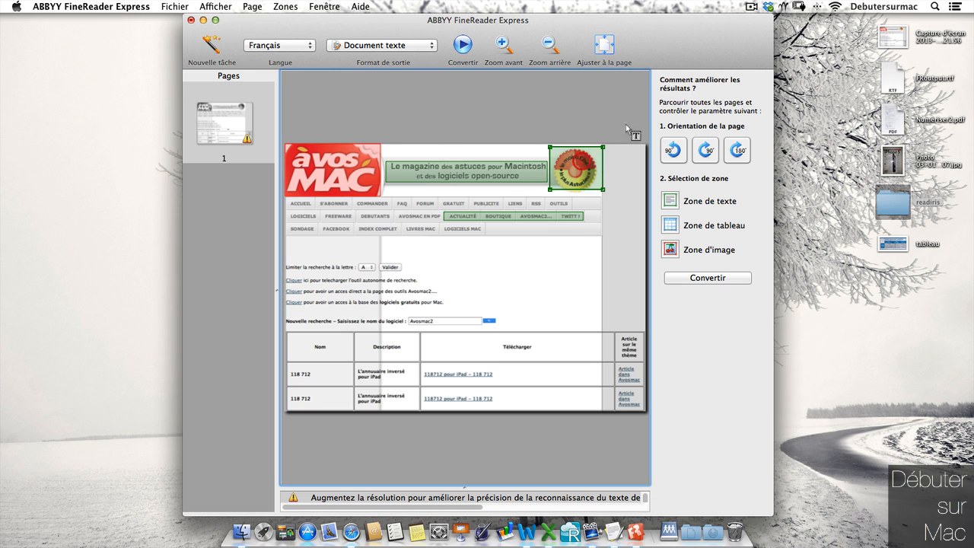
{"action": "right_click", "coordinate": [584, 172]}
{"action": "mouse_move", "coordinate": [589, 177]}
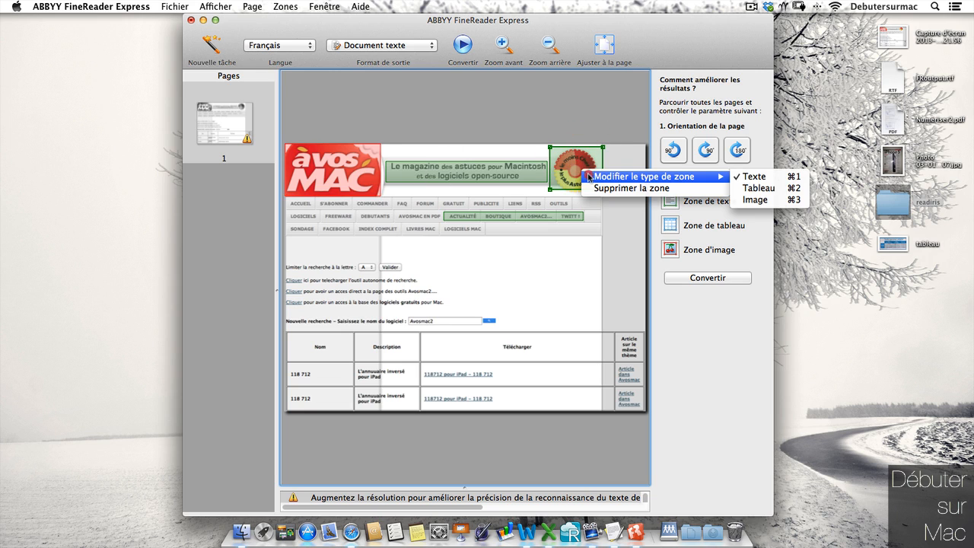
{"action": "left_click", "coordinate": [777, 200]}
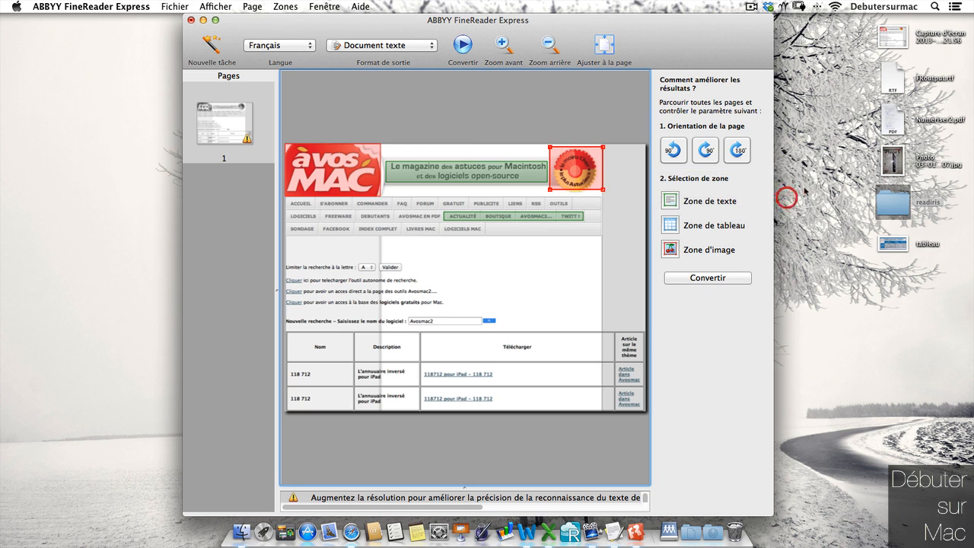
{"action": "left_click", "coordinate": [449, 216]}
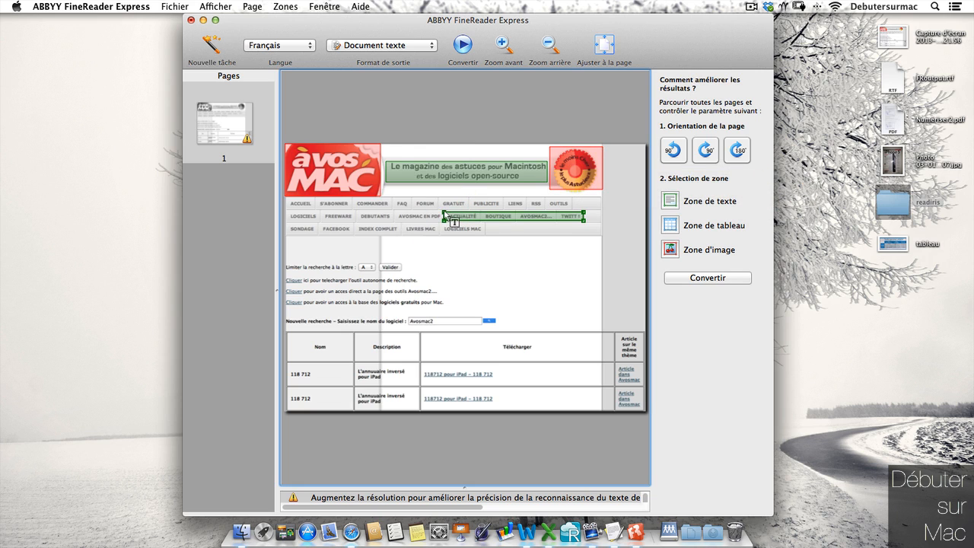
{"action": "left_click_drag", "start_coordinate": [444, 210], "coordinate": [335, 204]}
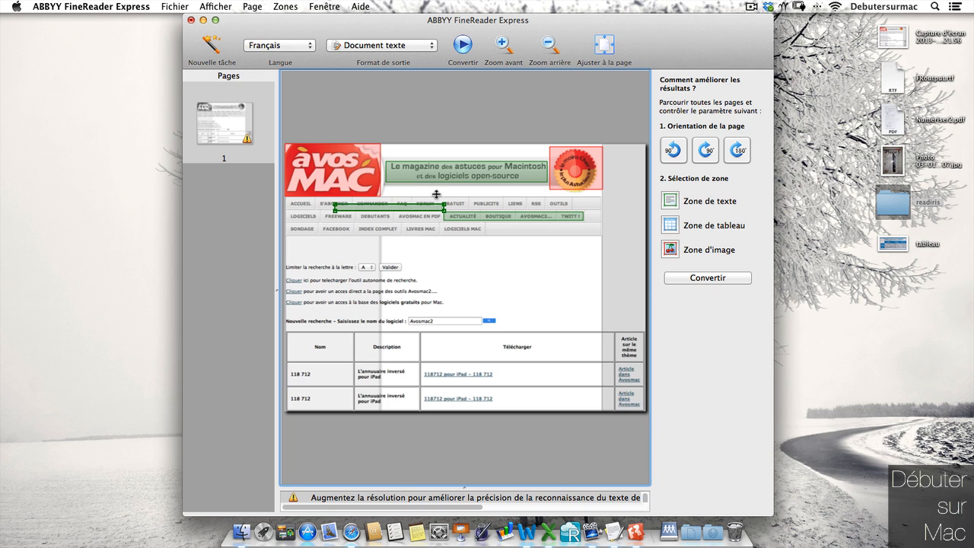
{"action": "key", "text": "BackSpace"}
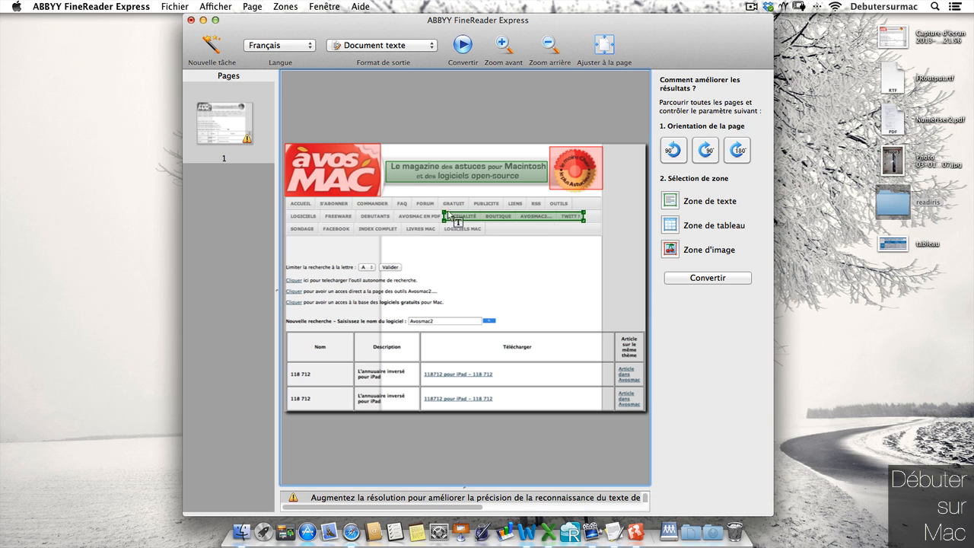
Step: Draw a separate text zone over each of the three navigation menu rows, from ACCUEIL, LOGICIELS and SONDAGE to each row's last entry
{"action": "left_click", "coordinate": [671, 201]}
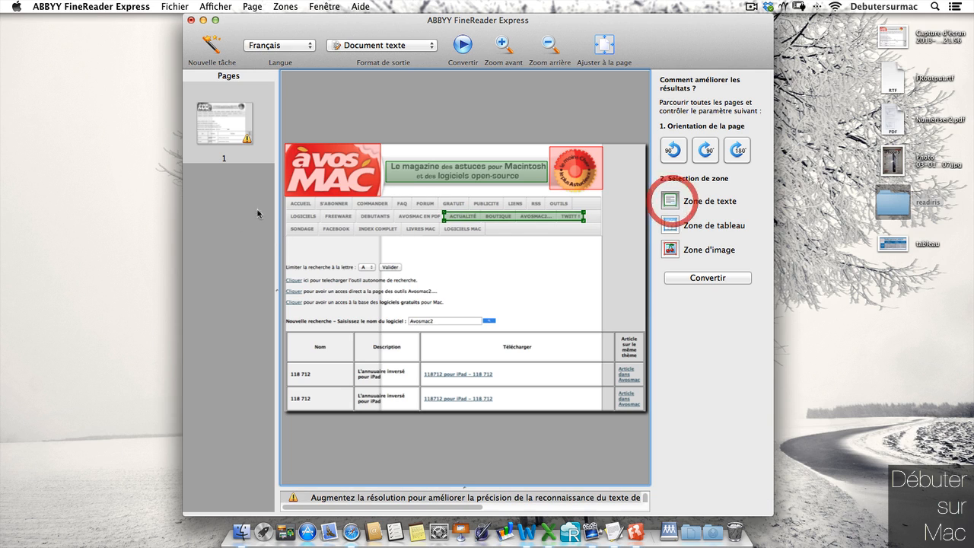
{"action": "left_click_drag", "start_coordinate": [288, 199], "coordinate": [573, 209]}
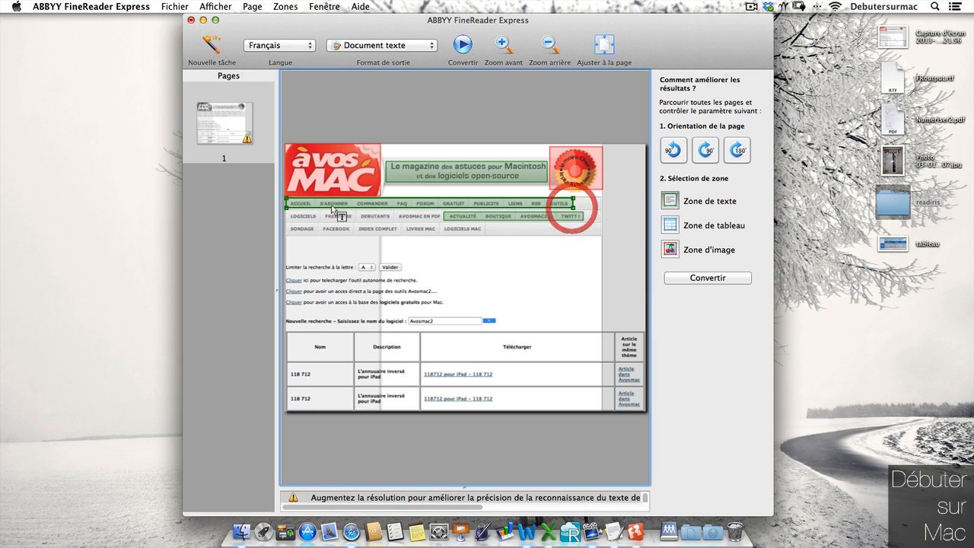
{"action": "left_click_drag", "start_coordinate": [286, 212], "coordinate": [586, 223]}
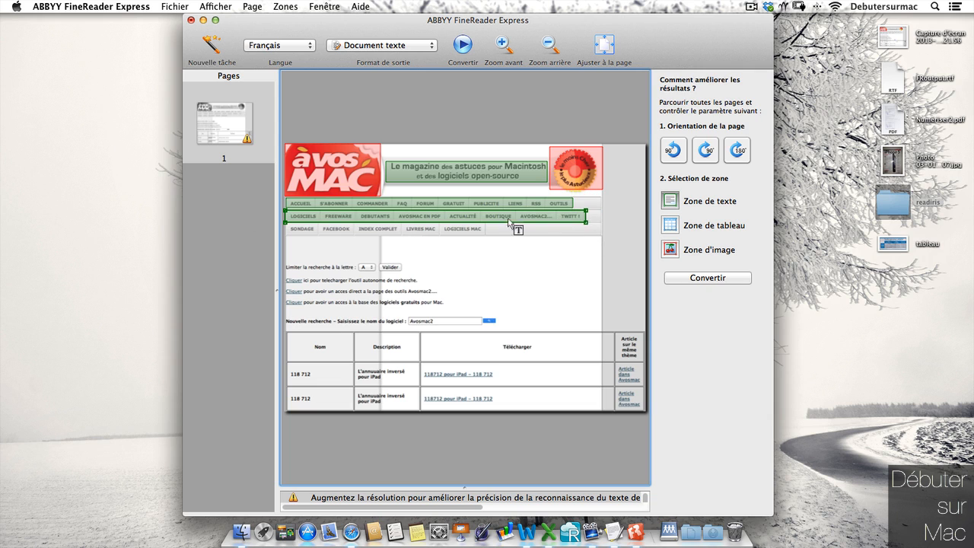
{"action": "left_click_drag", "start_coordinate": [287, 227], "coordinate": [488, 236]}
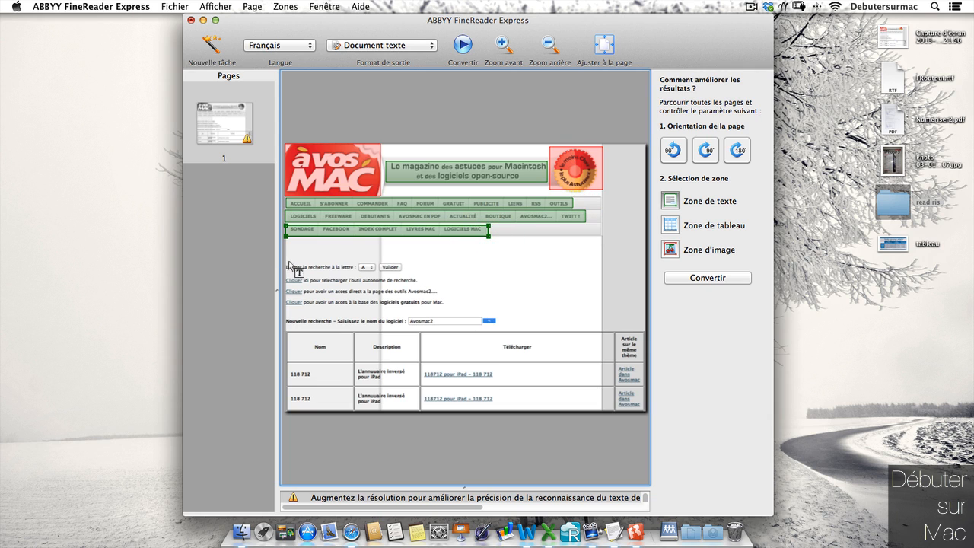
Step: Draw a text zone around the search section and a table zone over the whole Nom, Description and Télécharger table
{"action": "left_click_drag", "start_coordinate": [287, 261], "coordinate": [504, 328]}
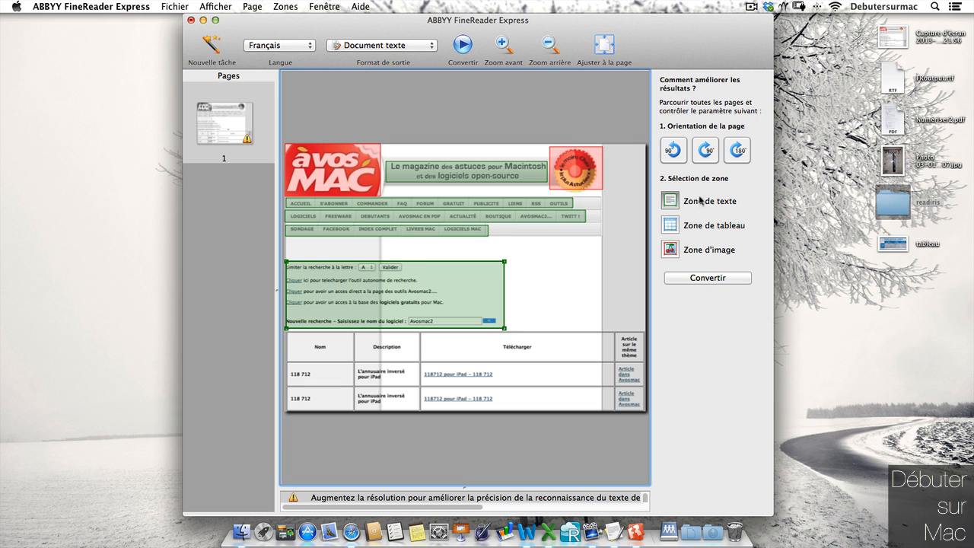
{"action": "left_click", "coordinate": [670, 226]}
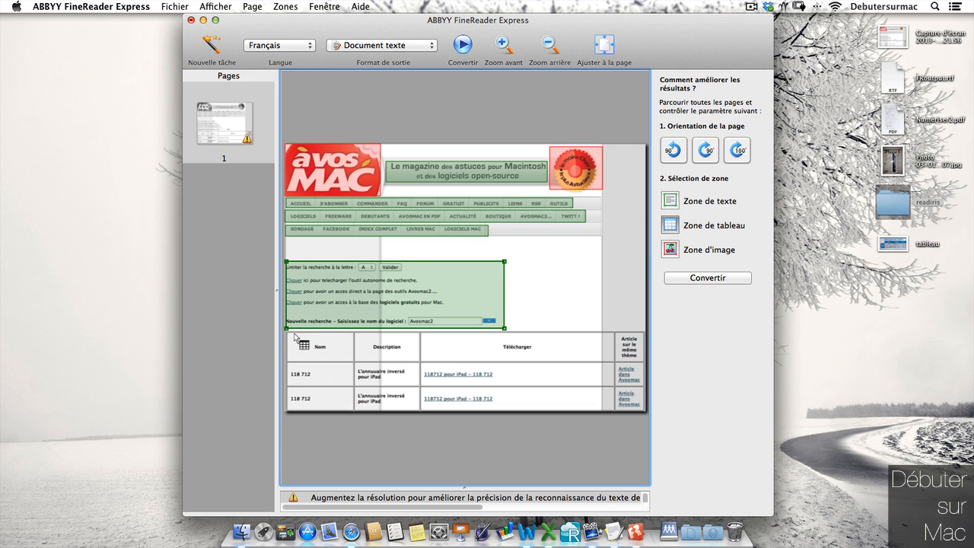
{"action": "left_click_drag", "start_coordinate": [287, 335], "coordinate": [644, 410]}
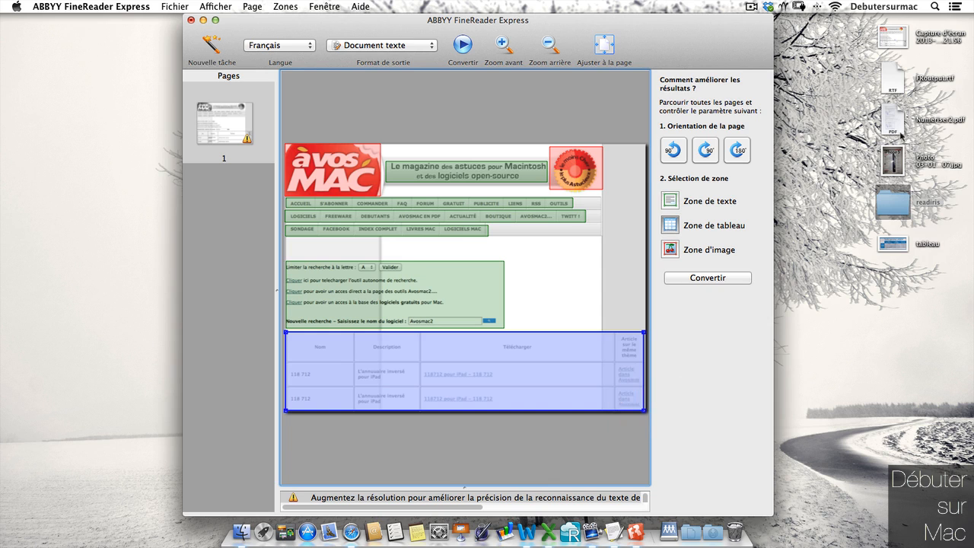
Step: Convert the page and save the result on the Bureau as an RTF file named FRoutput capture
{"action": "left_click", "coordinate": [462, 43]}
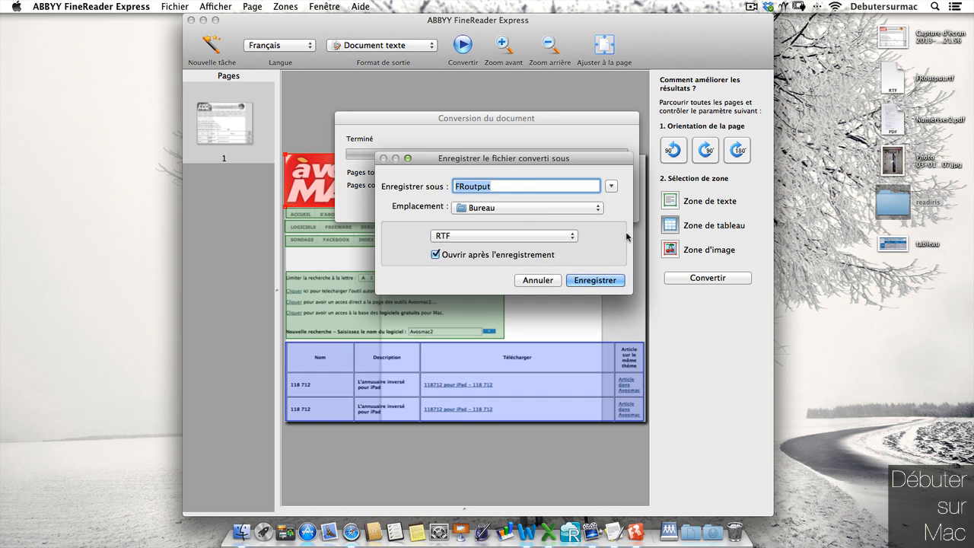
{"action": "left_click", "coordinate": [504, 186]}
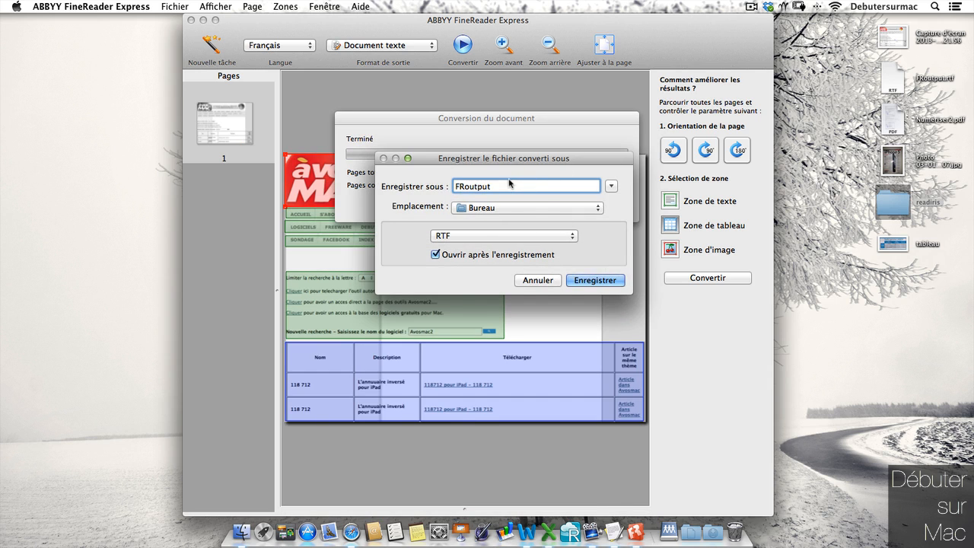
{"action": "type", "text": "cap"}
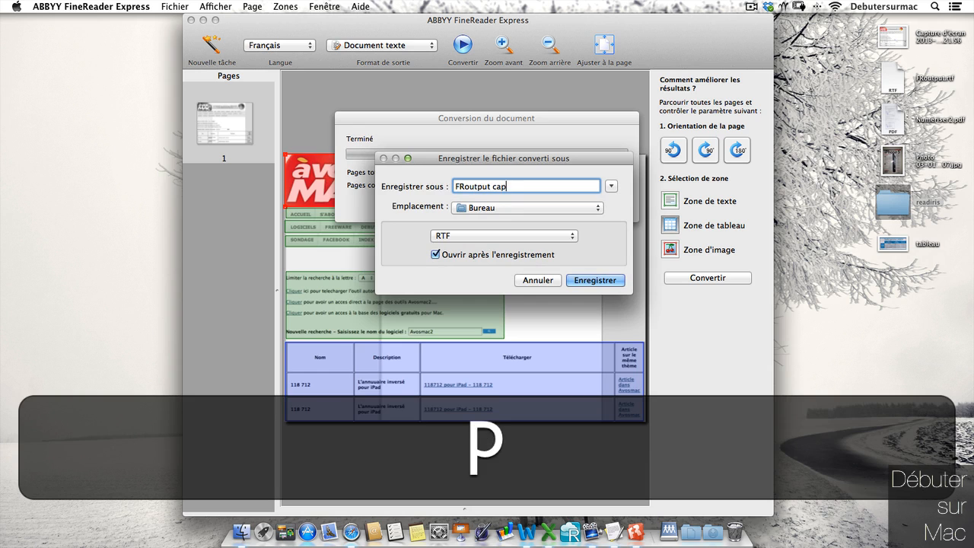
{"action": "type", "text": "ture"}
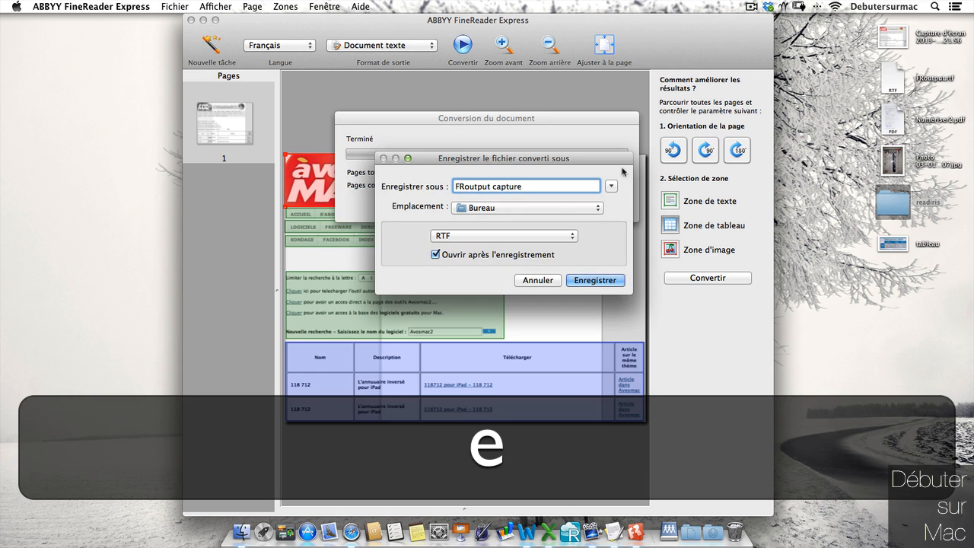
{"action": "left_click", "coordinate": [599, 280]}
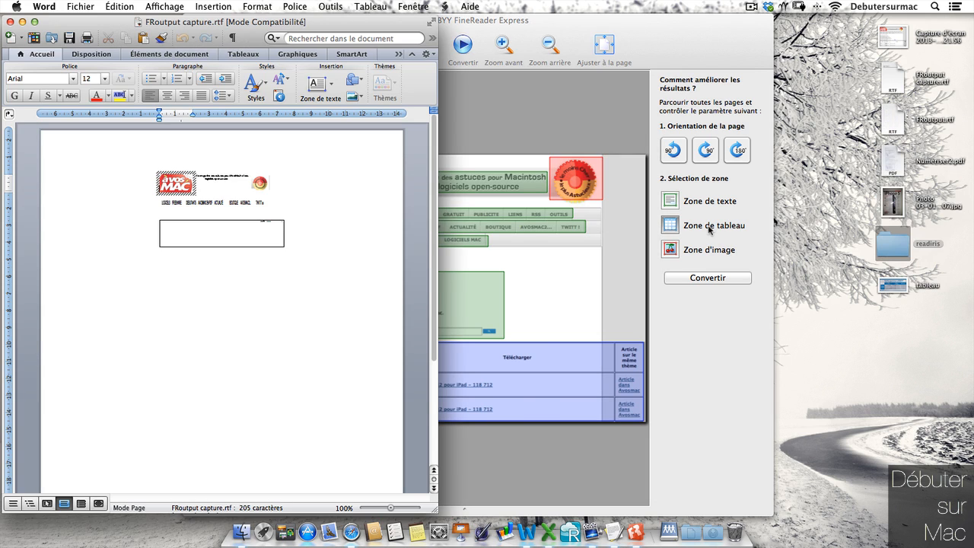
Step: Check the images, menu text and table of FRoutput capture.rtf at 236% zoom, close it and return to ABBYY FineReader Express
{"action": "left_click_drag", "start_coordinate": [438, 225], "coordinate": [423, 155]}
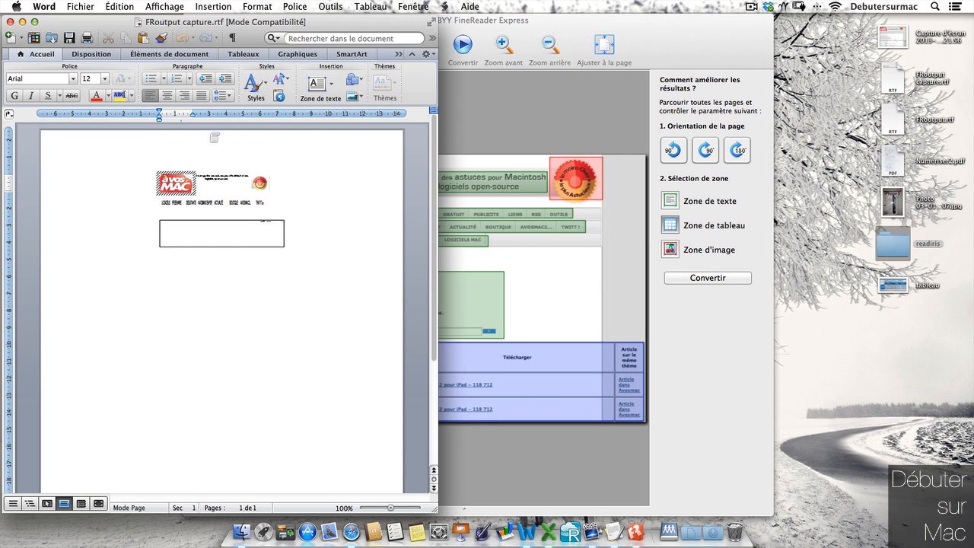
{"action": "left_click", "coordinate": [404, 509]}
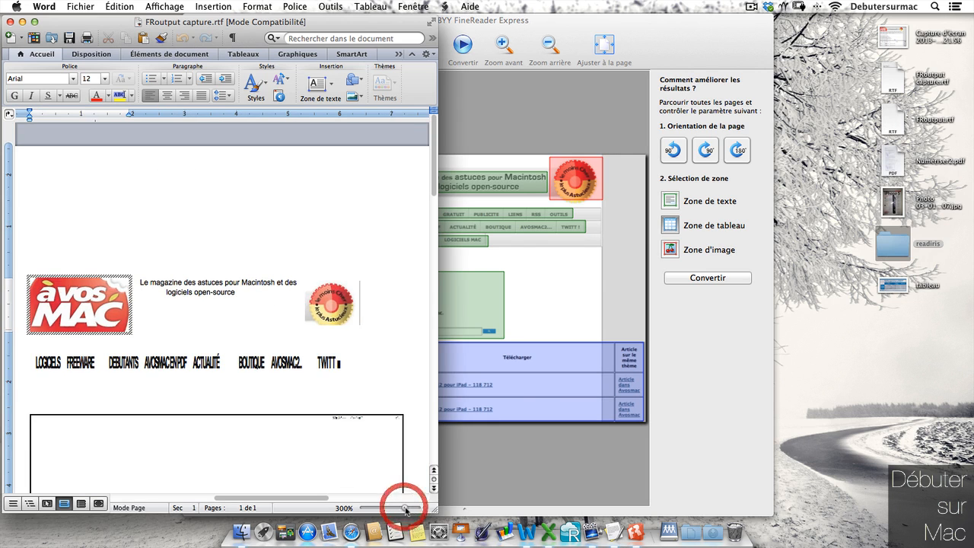
{"action": "left_click_drag", "start_coordinate": [404, 508], "coordinate": [400, 508]}
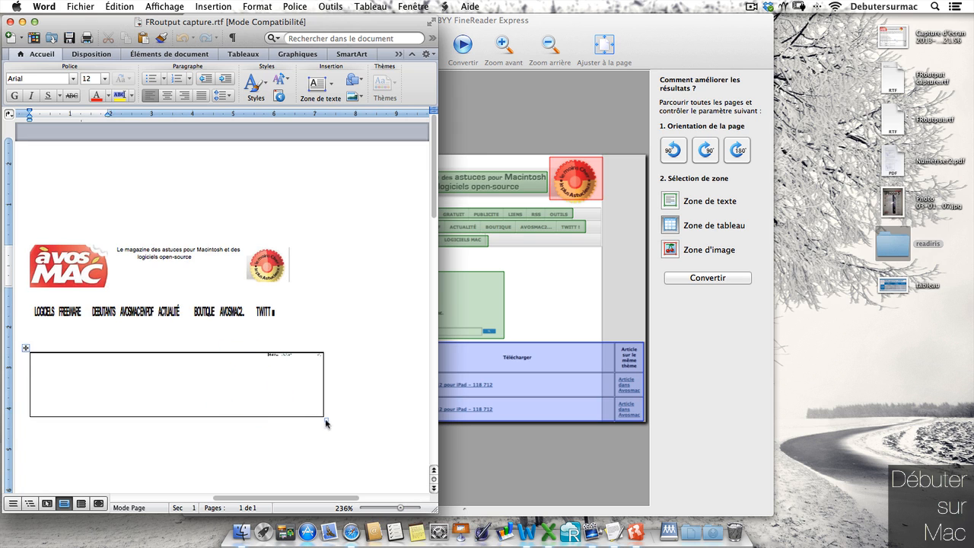
{"action": "left_click_drag", "start_coordinate": [326, 424], "coordinate": [354, 438]}
{"action": "left_click", "coordinate": [10, 22]}
{"action": "left_click", "coordinate": [212, 105]}
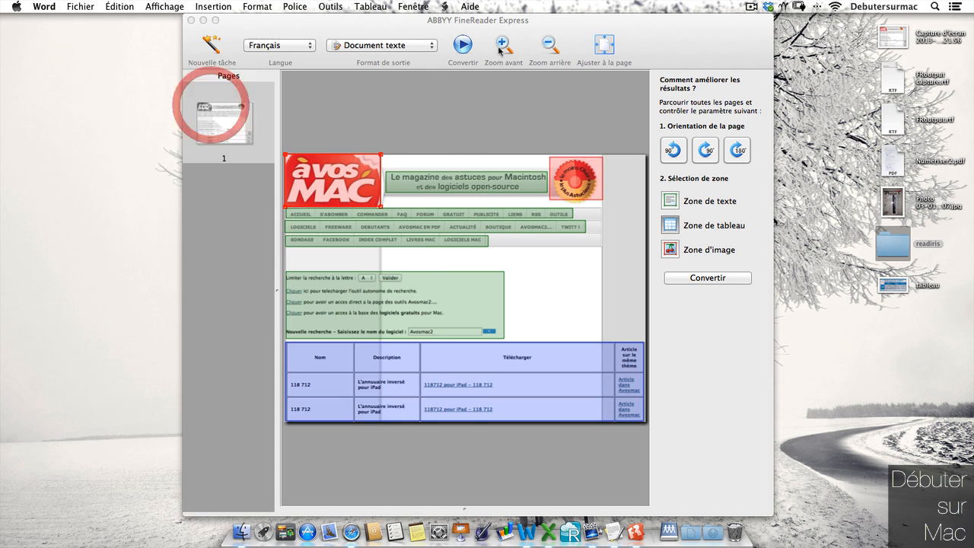
{"action": "left_click", "coordinate": [641, 29]}
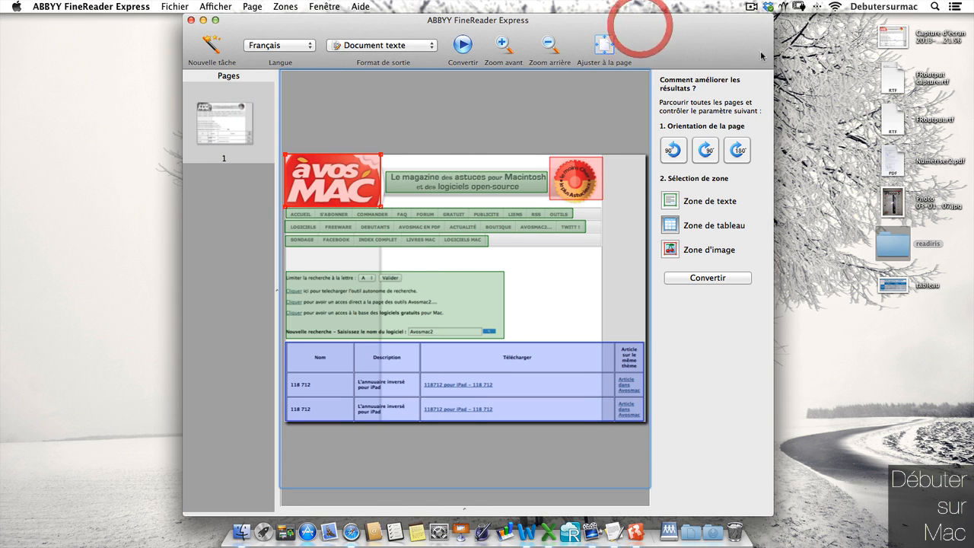
{"action": "left_click", "coordinate": [414, 99]}
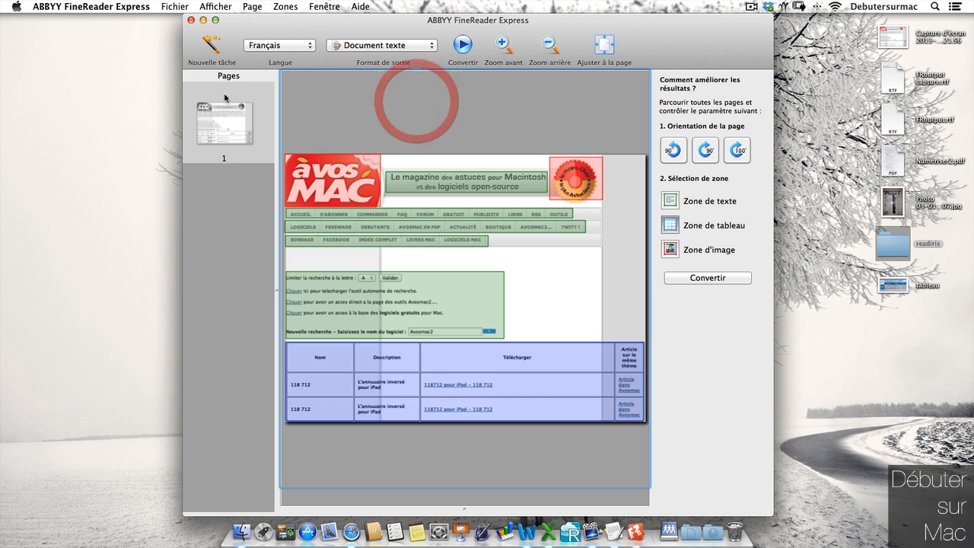
{"action": "left_click", "coordinate": [207, 49]}
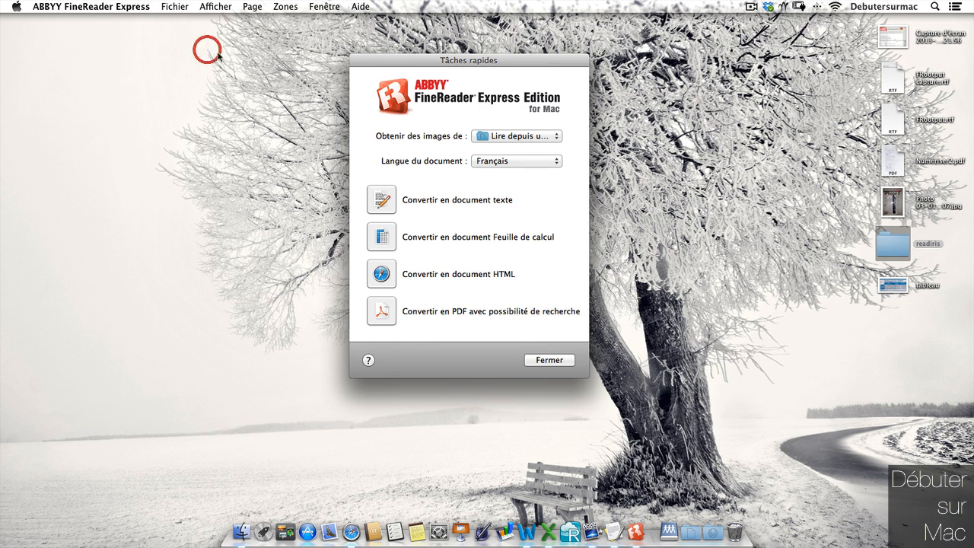
{"action": "left_click", "coordinate": [381, 204]}
{"action": "left_click", "coordinate": [552, 201]}
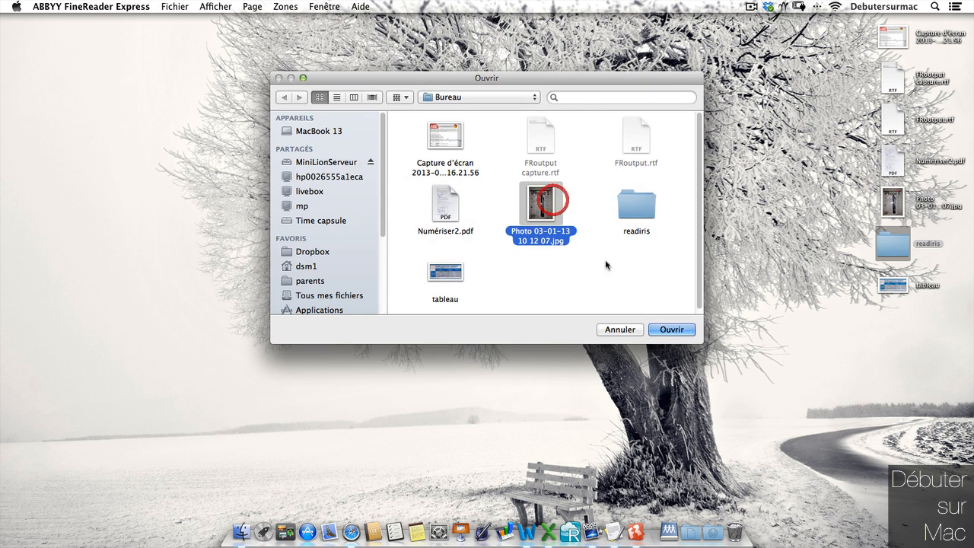
{"action": "left_click", "coordinate": [677, 329]}
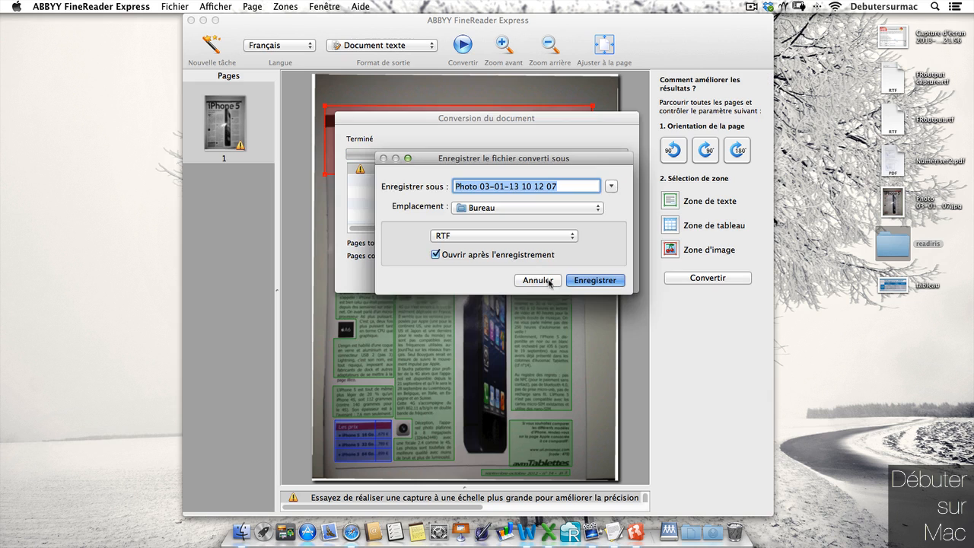
{"action": "left_click", "coordinate": [545, 280]}
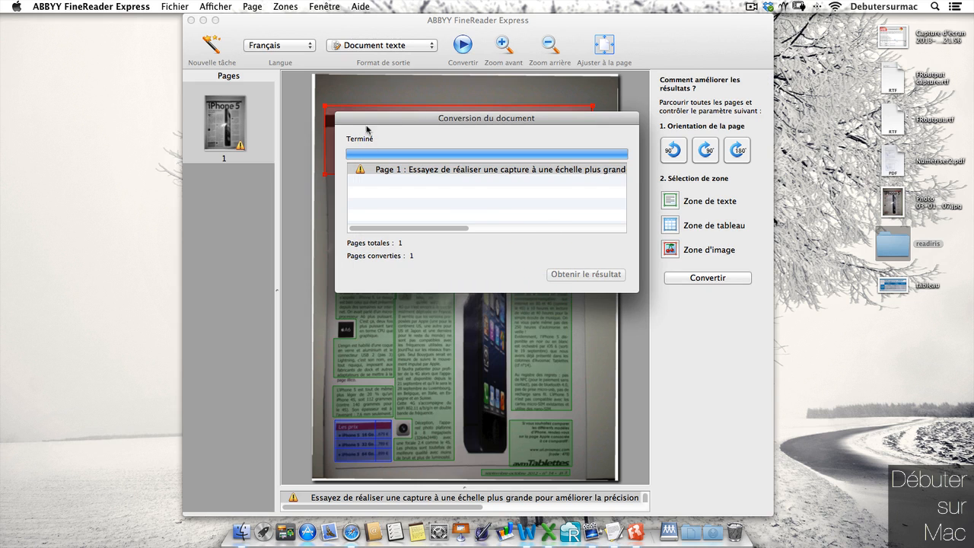
{"action": "left_click", "coordinate": [396, 106]}
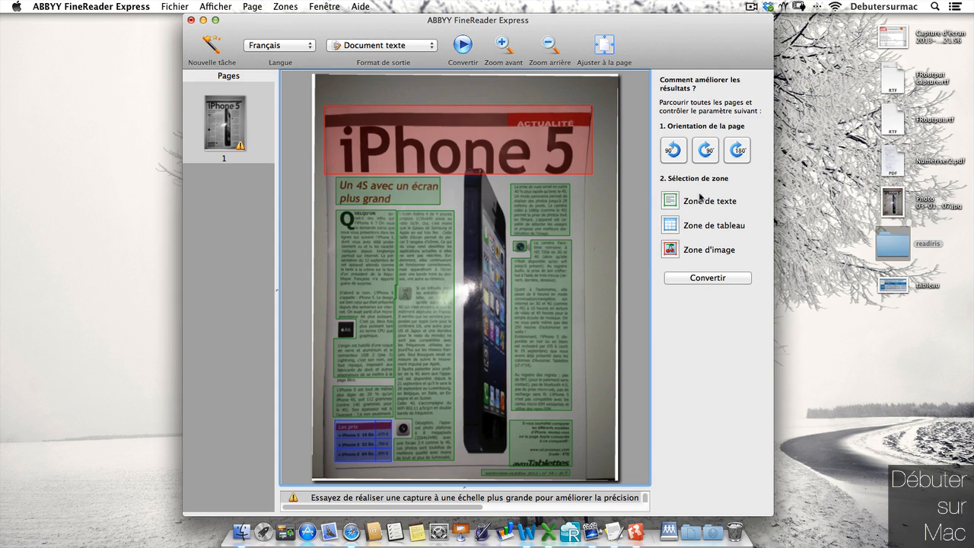
Step: Draw an image zone over the tall iPhone picture and change the small camera icon's zone beside it to the Image type
{"action": "left_click", "coordinate": [670, 250]}
{"action": "left_click_drag", "start_coordinate": [459, 180], "coordinate": [512, 460]}
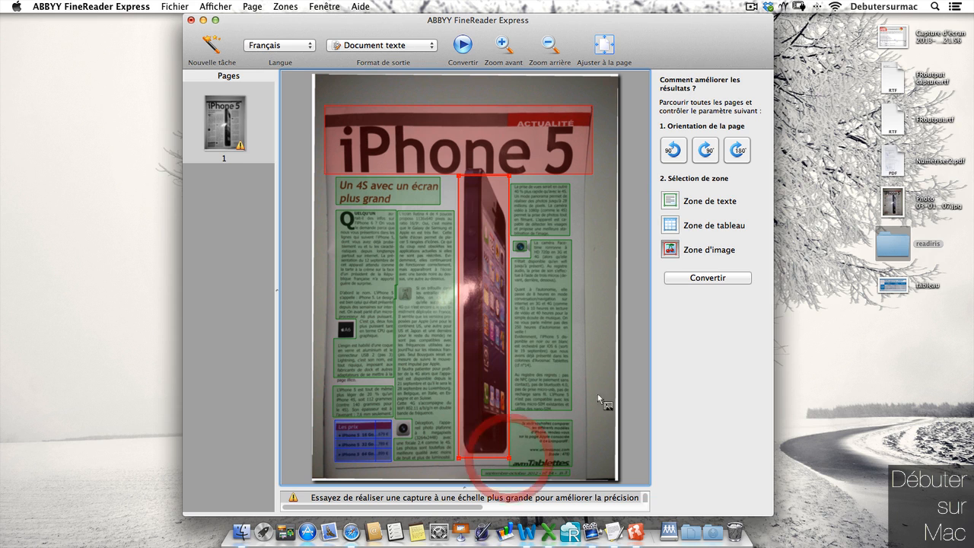
{"action": "left_click", "coordinate": [521, 247]}
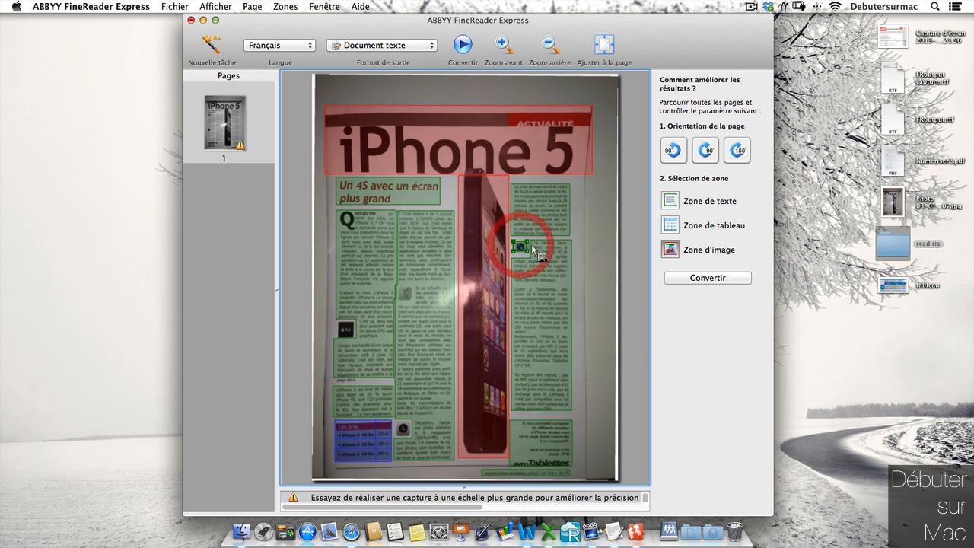
{"action": "left_click", "coordinate": [674, 249]}
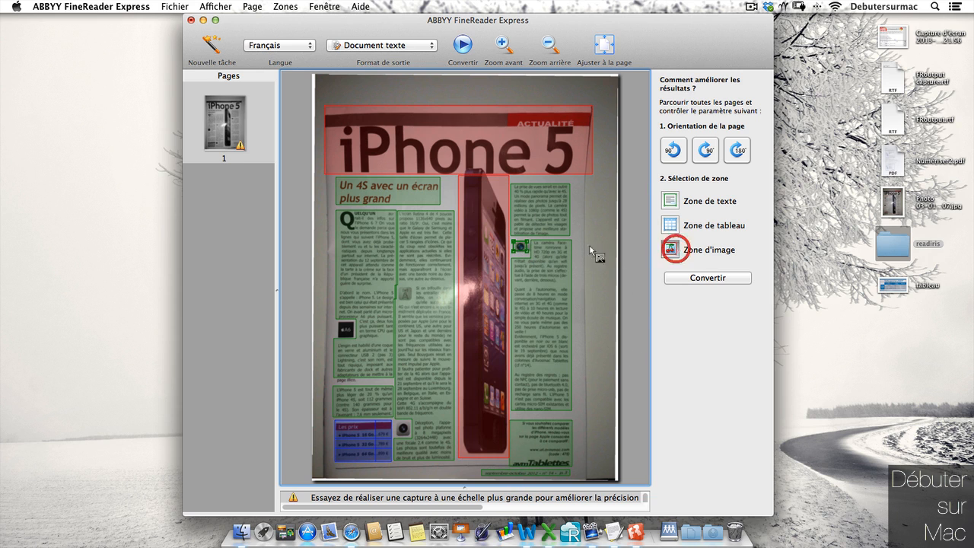
{"action": "right_click", "coordinate": [522, 248]}
{"action": "mouse_move", "coordinate": [556, 252]}
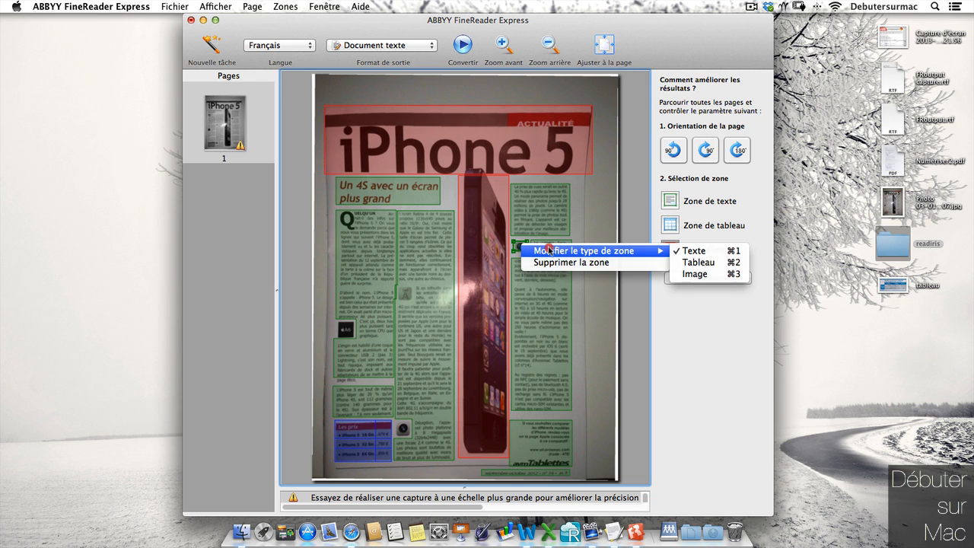
{"action": "left_click", "coordinate": [708, 272]}
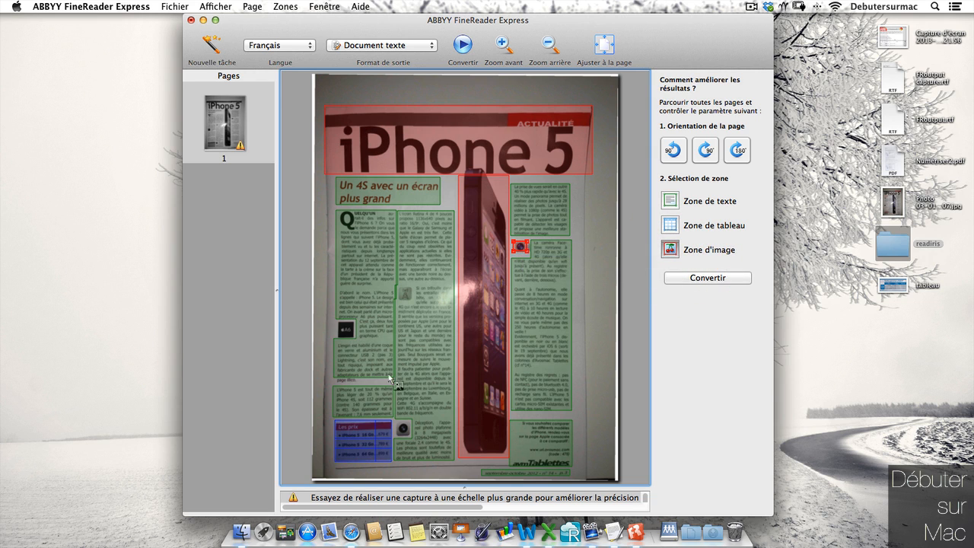
Step: Draw image zones over the lower camera icon and the A6 chip icon, and delete the text zone on the page footer
{"action": "left_click_drag", "start_coordinate": [393, 421], "coordinate": [411, 437]}
{"action": "left_click_drag", "start_coordinate": [338, 321], "coordinate": [356, 339]}
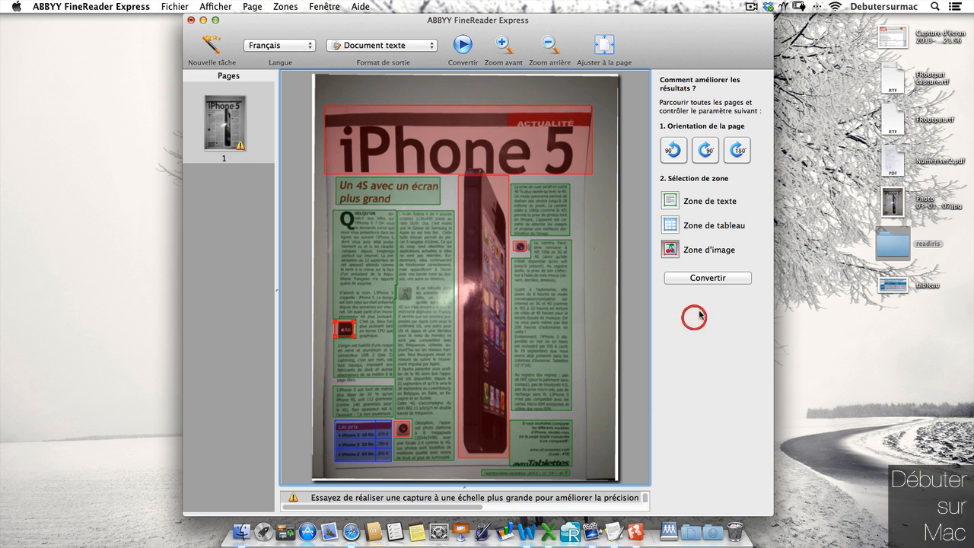
{"action": "left_click", "coordinate": [554, 474]}
{"action": "key", "text": "BackSpace"}
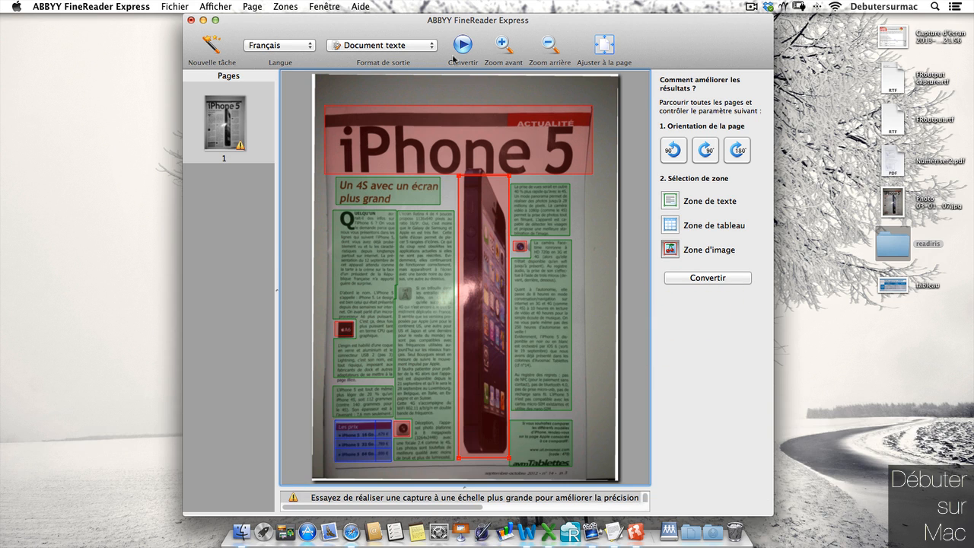
Step: Convert the page and save the result as an RTF file named FRoutputiphone
{"action": "left_click", "coordinate": [462, 44]}
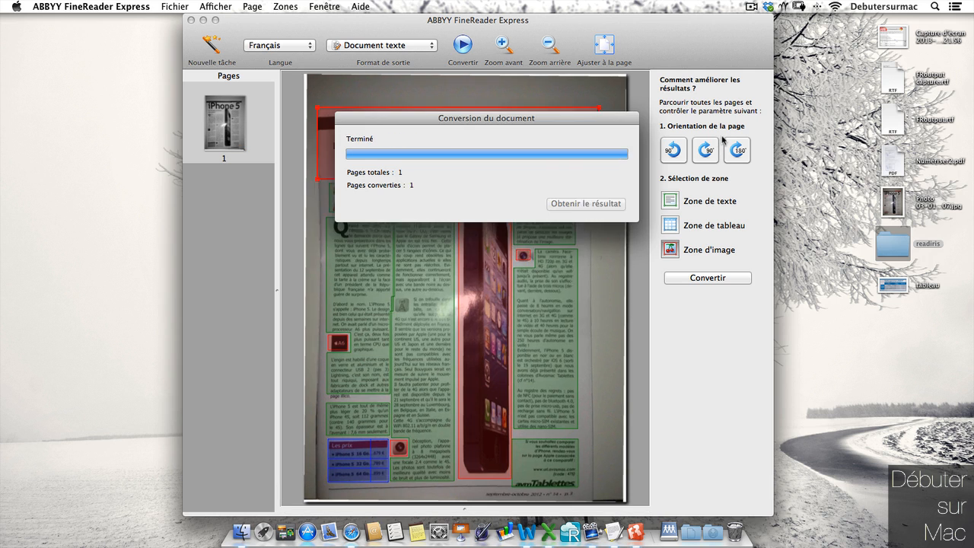
{"action": "key", "text": "Return"}
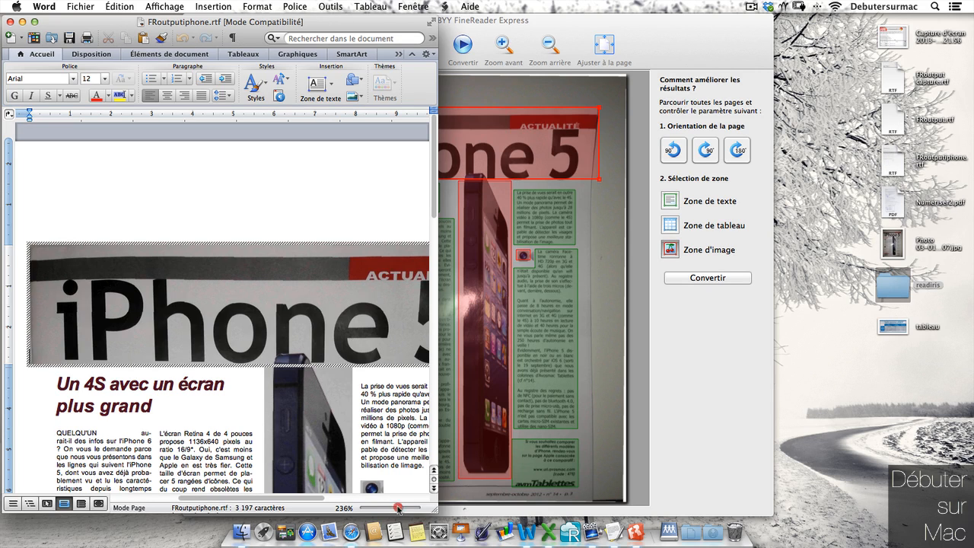
Step: Resize the iPhone 5 price table below the first text column of FRoutputiphone.rtf to make it slightly smaller
{"action": "left_click_drag", "start_coordinate": [398, 508], "coordinate": [392, 508]}
{"action": "left_click_drag", "start_coordinate": [435, 260], "coordinate": [422, 328]}
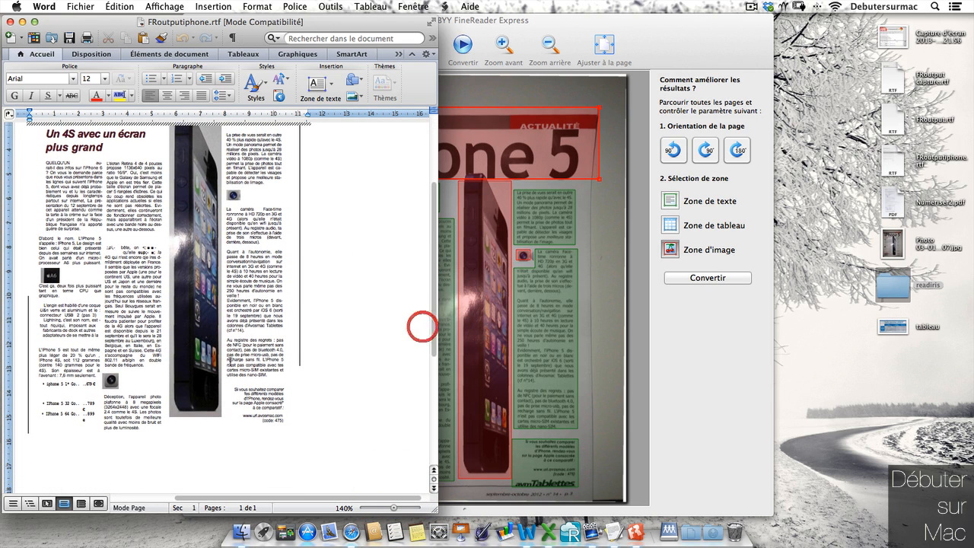
{"action": "left_click", "coordinate": [68, 397]}
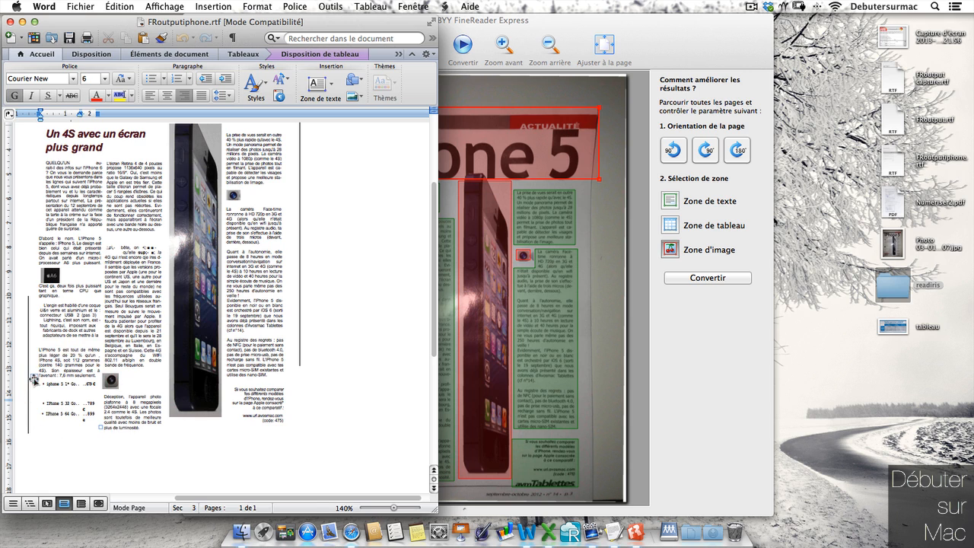
{"action": "left_click", "coordinate": [35, 380]}
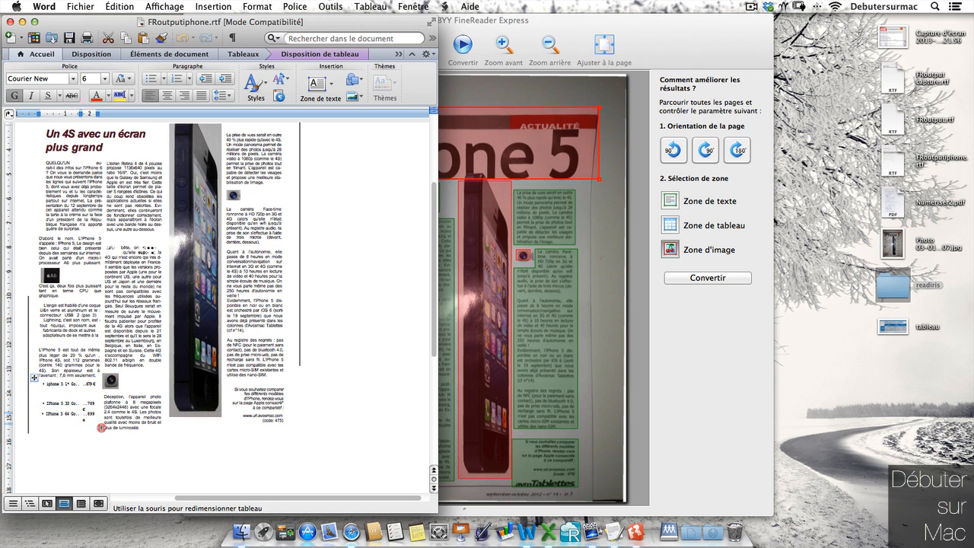
{"action": "mouse_move", "coordinate": [101, 428]}
{"action": "left_mouse_down"}
{"action": "mouse_move", "coordinate": [105, 438]}
{"action": "mouse_move", "coordinate": [98, 421]}
{"action": "left_mouse_up"}
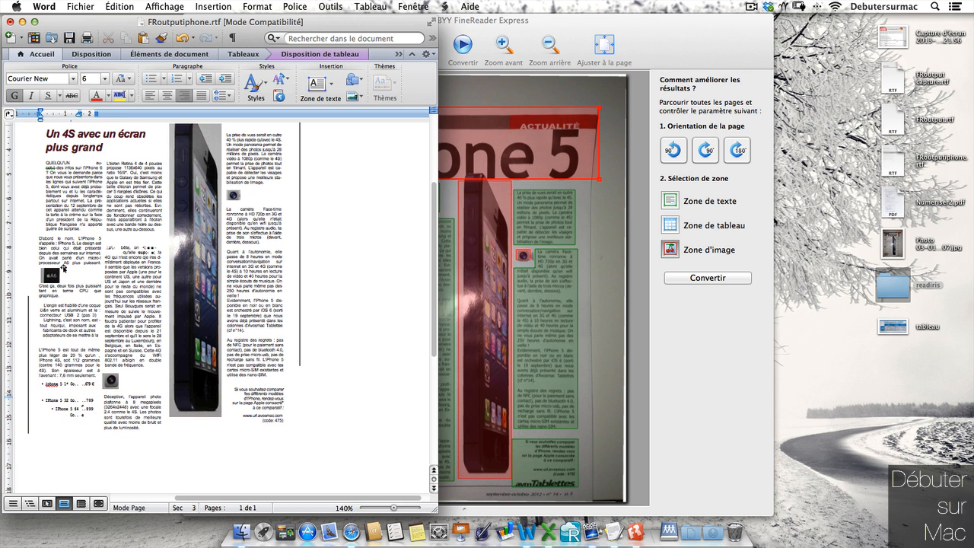
Step: Narrow the FRoutputiphone.rtf window and examine the recognised text columns and images at 220% zoom
{"action": "left_click", "coordinate": [135, 275]}
{"action": "left_click_drag", "start_coordinate": [444, 286], "coordinate": [358, 258]}
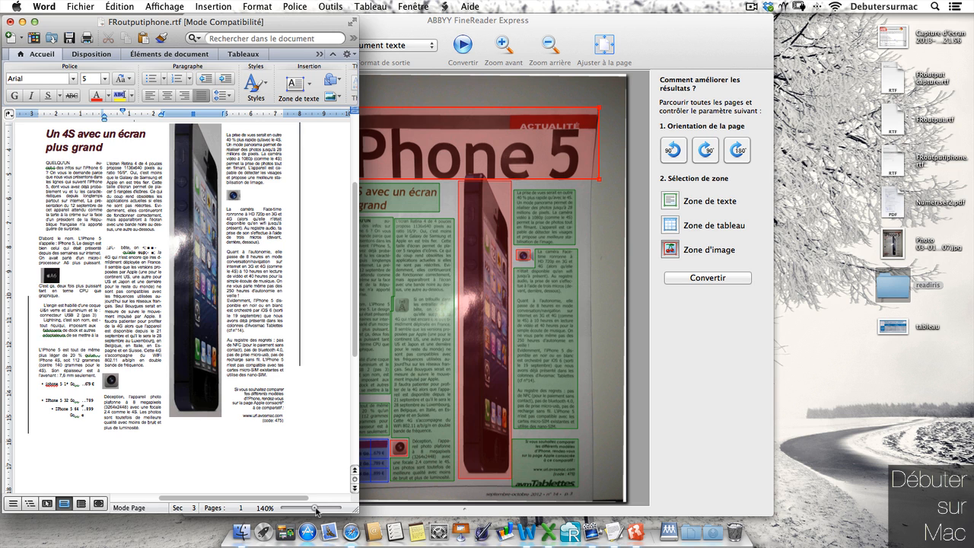
{"action": "left_click_drag", "start_coordinate": [316, 512], "coordinate": [322, 512]}
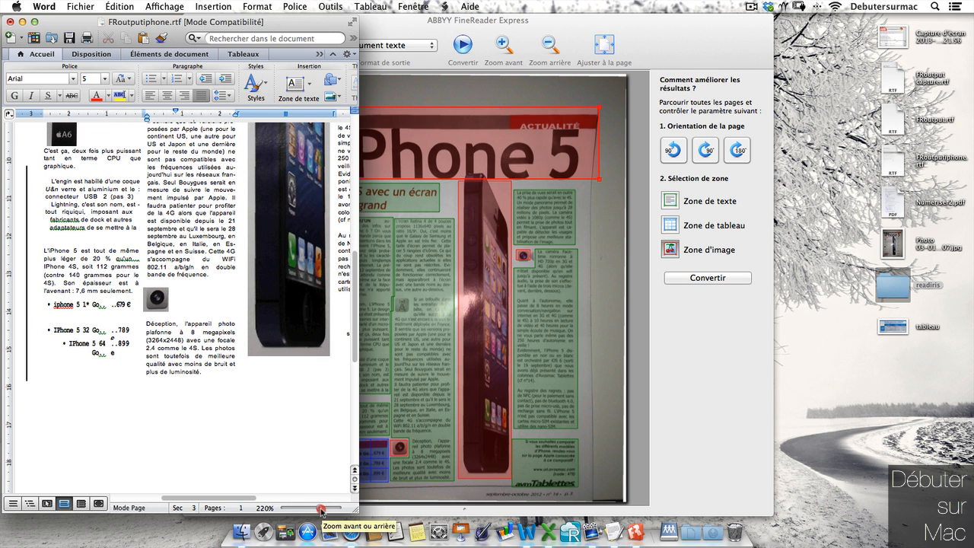
{"action": "left_click_drag", "start_coordinate": [357, 346], "coordinate": [356, 247]}
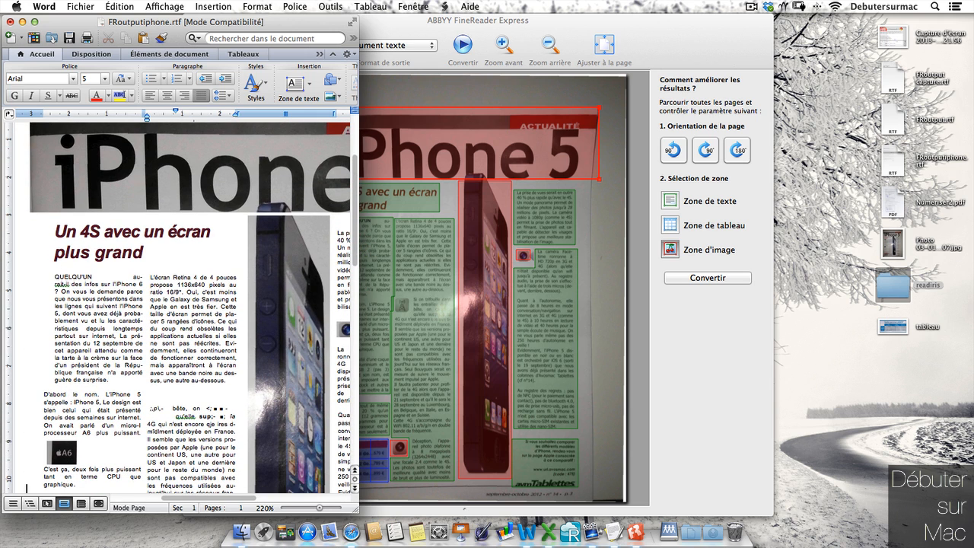
{"action": "key", "text": "super+Tab"}
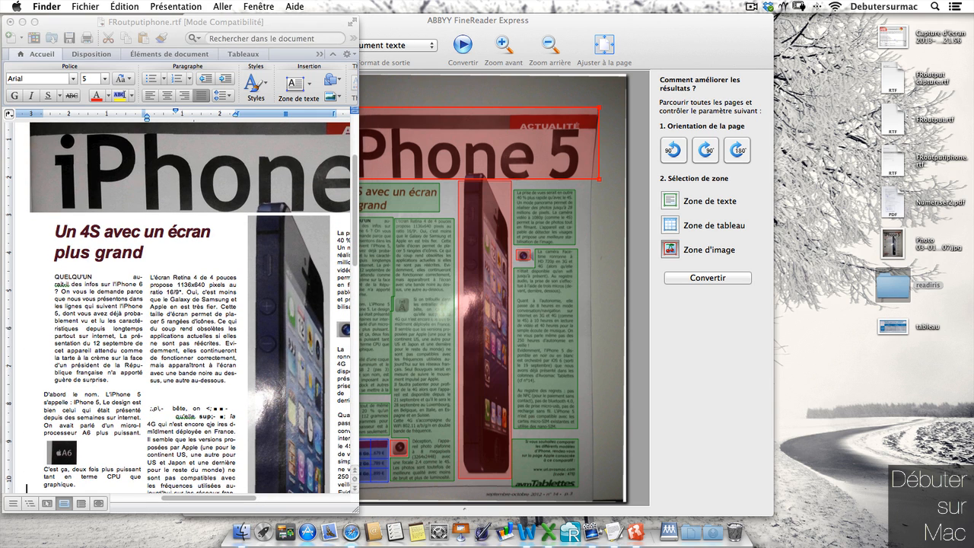
{"action": "left_click_drag", "start_coordinate": [973, 298], "coordinate": [590, 449]}
{"action": "left_click_drag", "start_coordinate": [590, 449], "coordinate": [527, 532]}
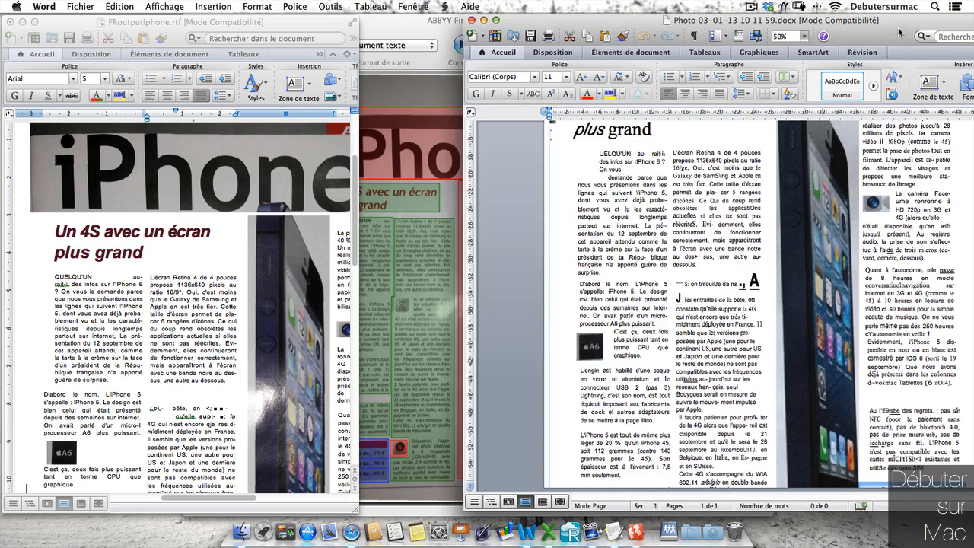
{"action": "left_click_drag", "start_coordinate": [904, 23], "coordinate": [795, 24]}
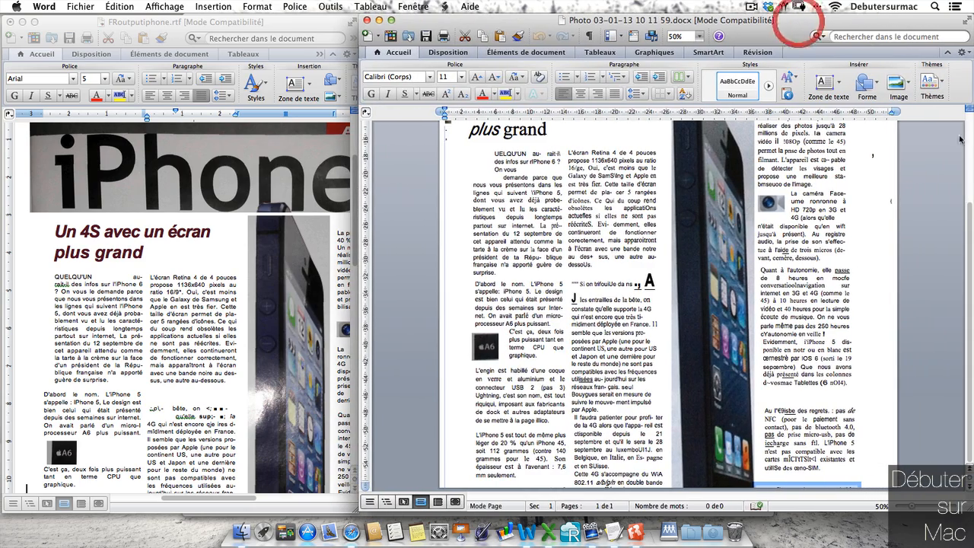
{"action": "left_click_drag", "start_coordinate": [971, 219], "coordinate": [971, 114]}
{"action": "left_click", "coordinate": [284, 245]}
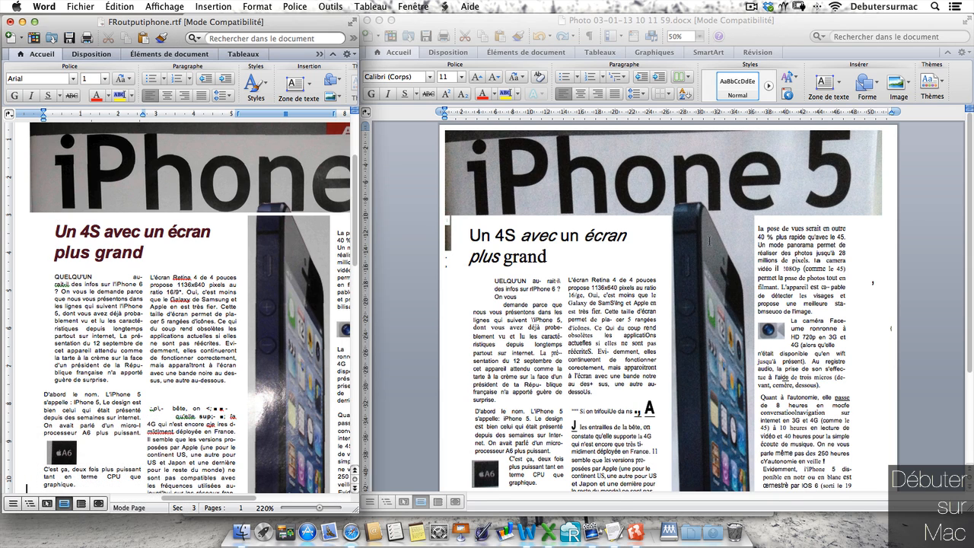
{"action": "left_click_drag", "start_coordinate": [969, 328], "coordinate": [936, 469]}
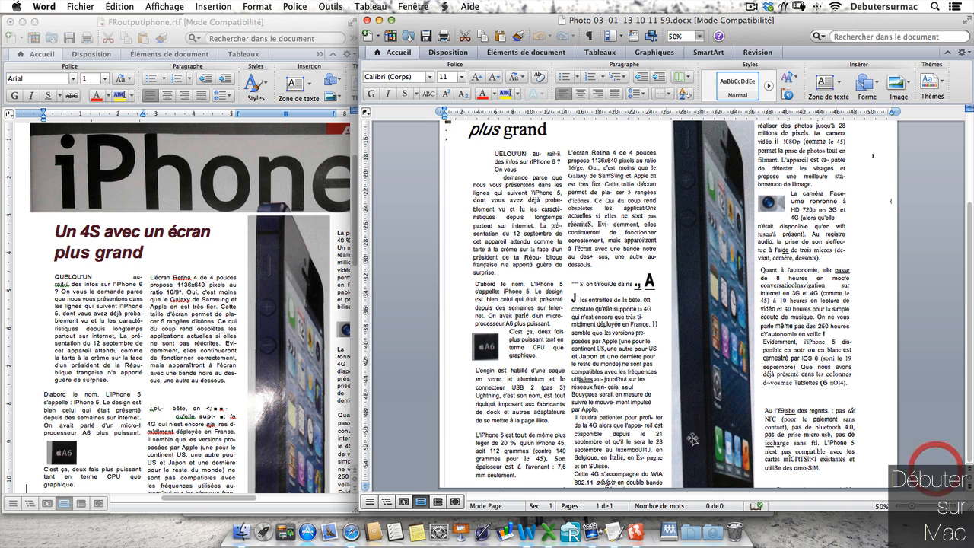
{"action": "left_click", "coordinate": [301, 366]}
{"action": "left_click_drag", "start_coordinate": [354, 263], "coordinate": [358, 335]}
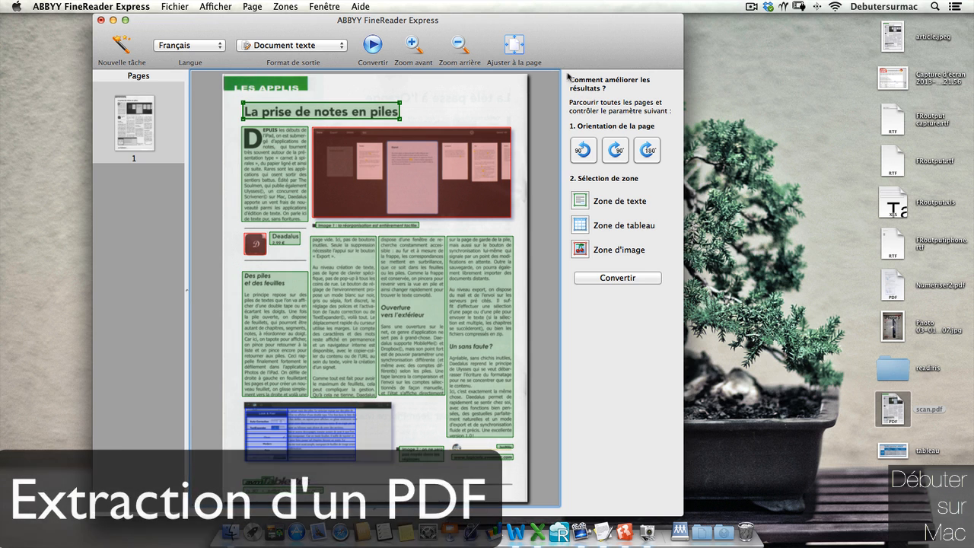
Step: Draw image zones over the screenshot at the foot of the article and over the green LES APPLIS banner
{"action": "left_click_drag", "start_coordinate": [588, 52], "coordinate": [580, 51]}
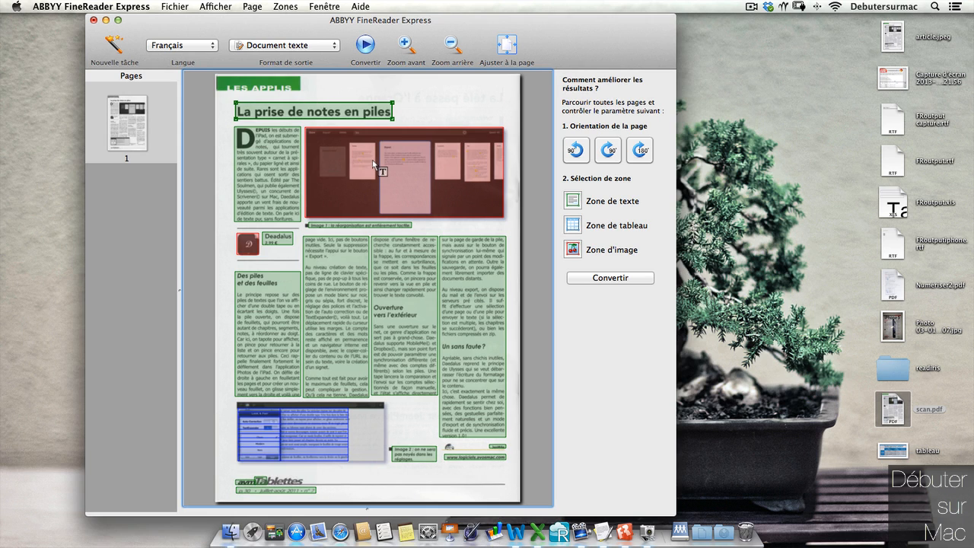
{"action": "left_click", "coordinate": [571, 250]}
{"action": "left_click_drag", "start_coordinate": [235, 399], "coordinate": [390, 466]}
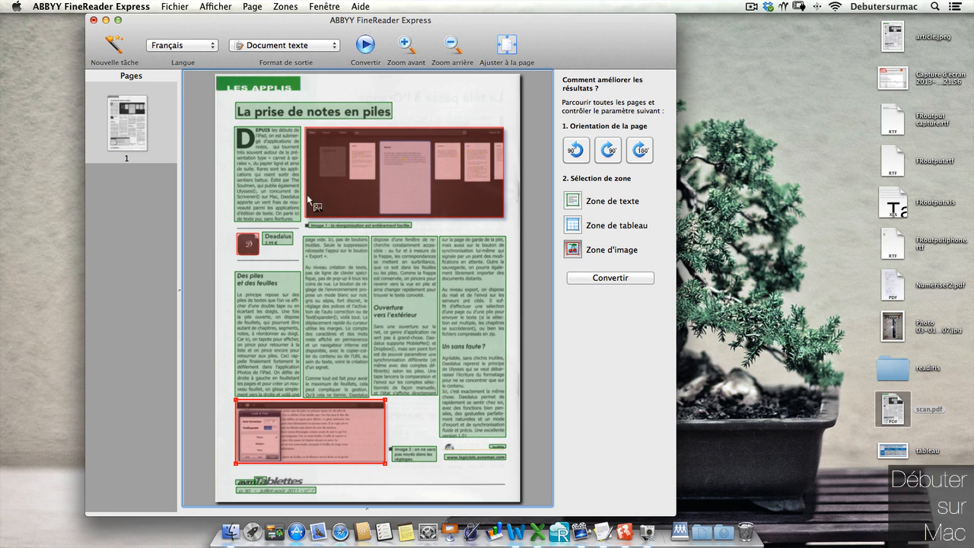
{"action": "left_click_drag", "start_coordinate": [218, 76], "coordinate": [303, 93]}
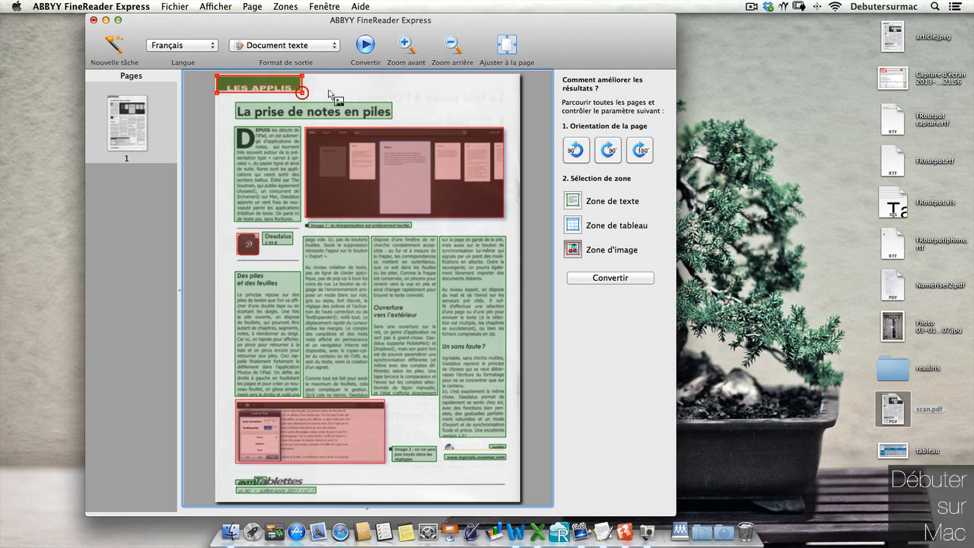
Step: Convert the page and save the result on the Bureau as an RTF file named FRoutputscan
{"action": "left_click", "coordinate": [366, 45]}
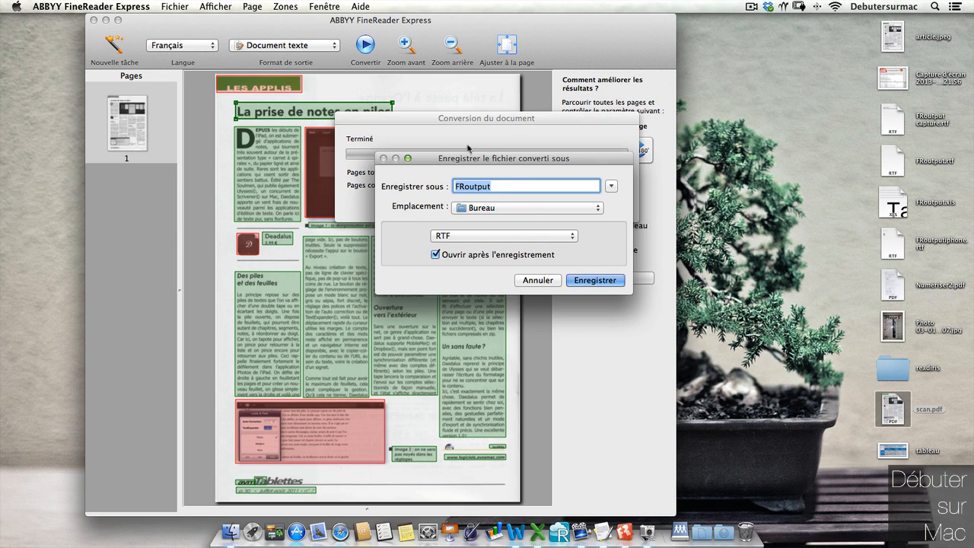
{"action": "left_click", "coordinate": [509, 186]}
{"action": "type", "text": "scan"}
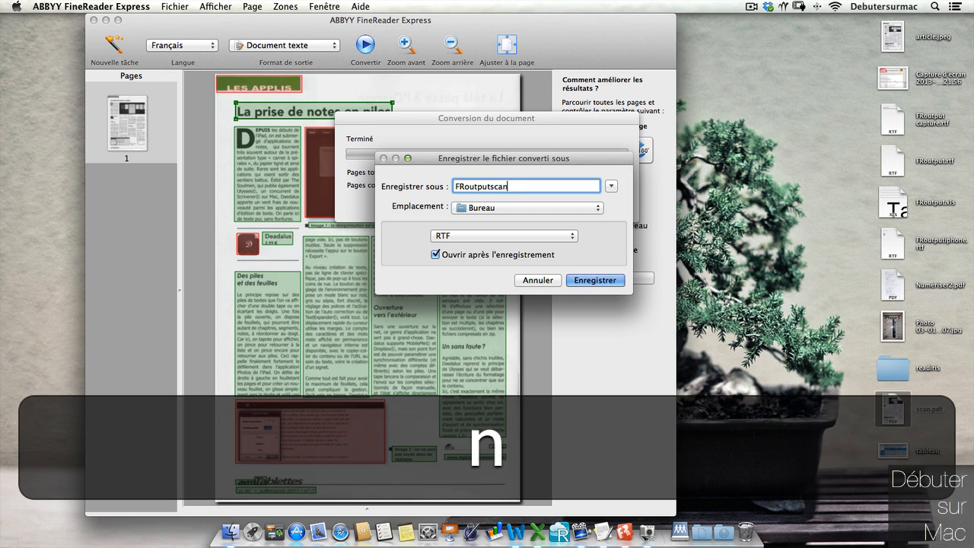
{"action": "left_click", "coordinate": [596, 280]}
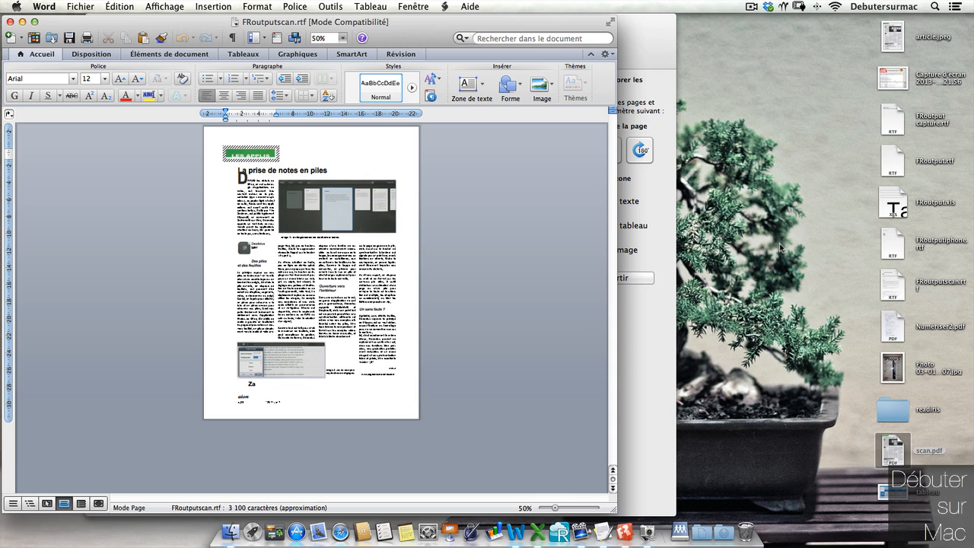
Step: Reposition the drop-cap D in FRoutputscan.rtf so it no longer overlaps the title La prise de notes en piles
{"action": "left_click_drag", "start_coordinate": [555, 507], "coordinate": [571, 508]}
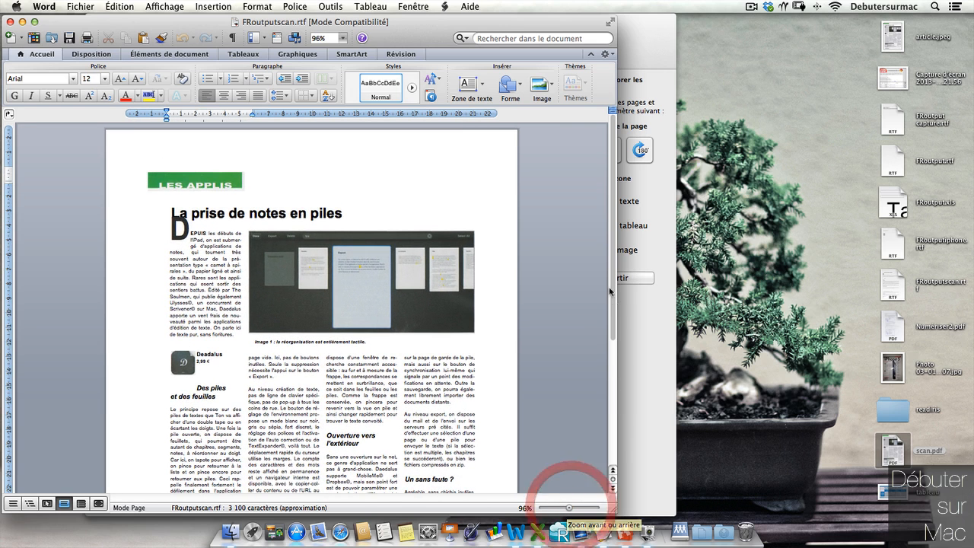
{"action": "left_click_drag", "start_coordinate": [611, 233], "coordinate": [611, 237]}
{"action": "left_click_drag", "start_coordinate": [611, 239], "coordinate": [611, 252]}
{"action": "left_click", "coordinate": [175, 191]}
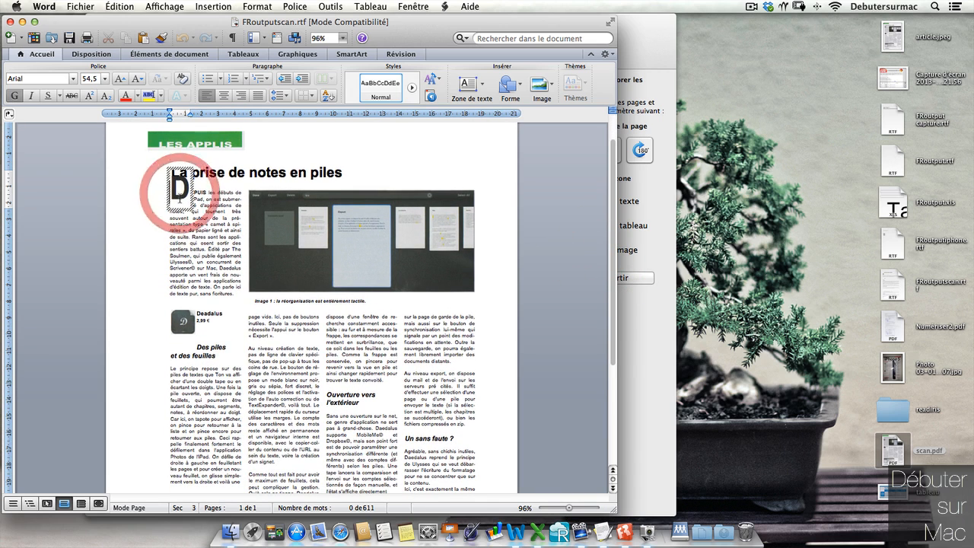
{"action": "left_click_drag", "start_coordinate": [174, 199], "coordinate": [141, 192]}
{"action": "left_click", "coordinate": [145, 189]}
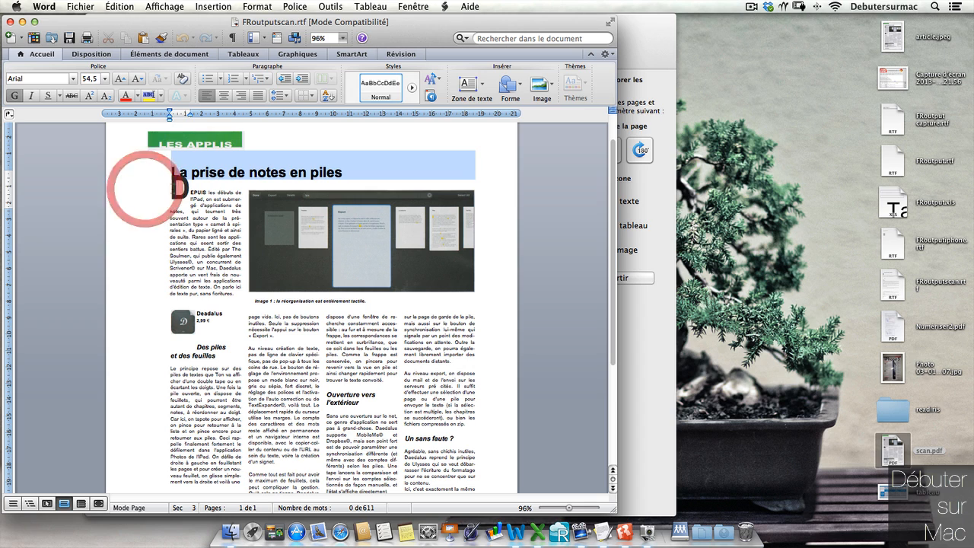
{"action": "left_click", "coordinate": [173, 191]}
{"action": "left_click", "coordinate": [193, 169]}
{"action": "left_click_drag", "start_coordinate": [193, 170], "coordinate": [193, 184]}
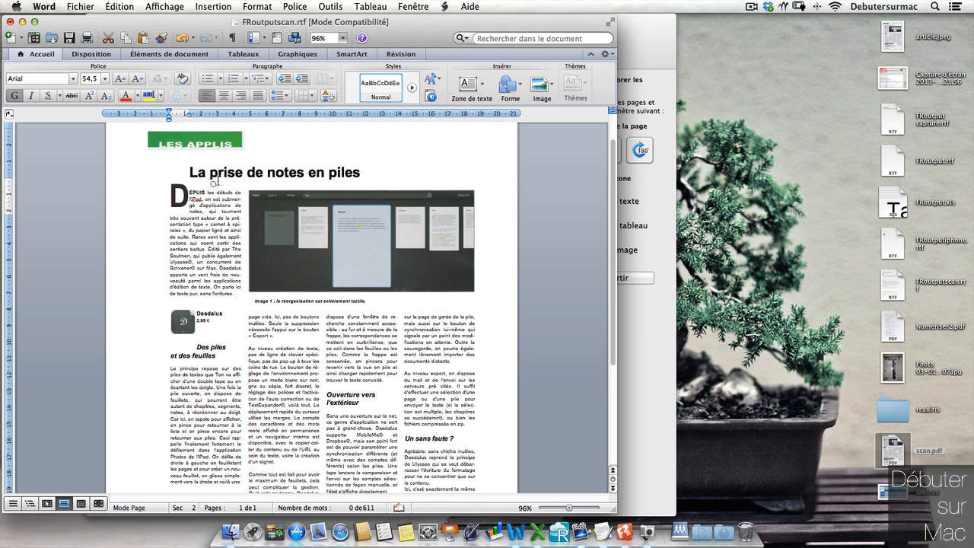
{"action": "left_click", "coordinate": [395, 162]}
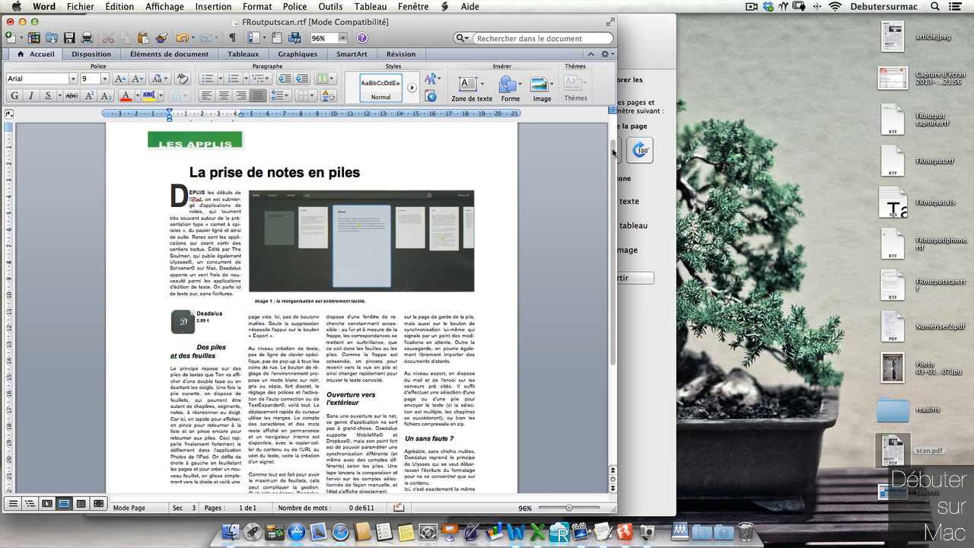
Step: Examine the lower columns, second image and footer text of FRoutputscan.rtf
{"action": "left_click_drag", "start_coordinate": [613, 152], "coordinate": [580, 270]}
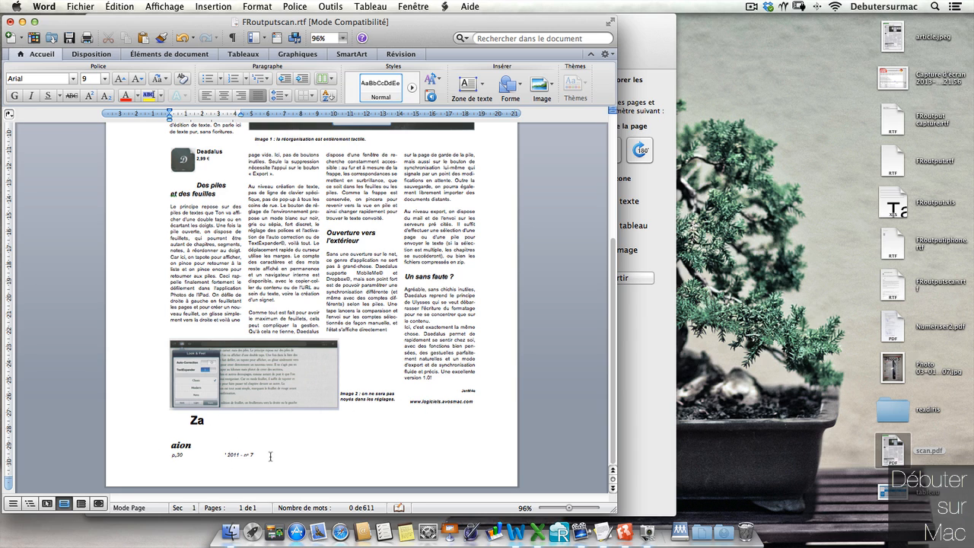
{"action": "left_click_drag", "start_coordinate": [270, 456], "coordinate": [169, 422]}
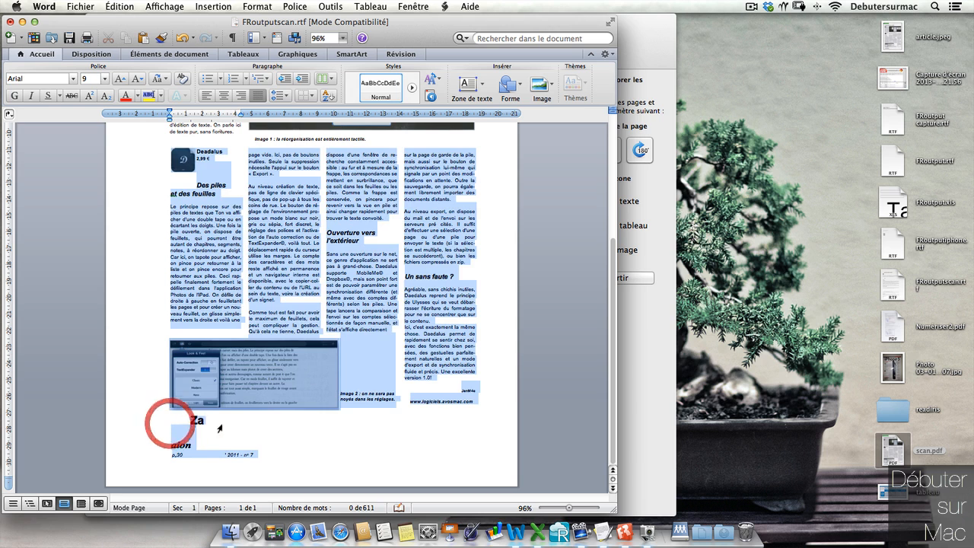
{"action": "left_click", "coordinate": [240, 426]}
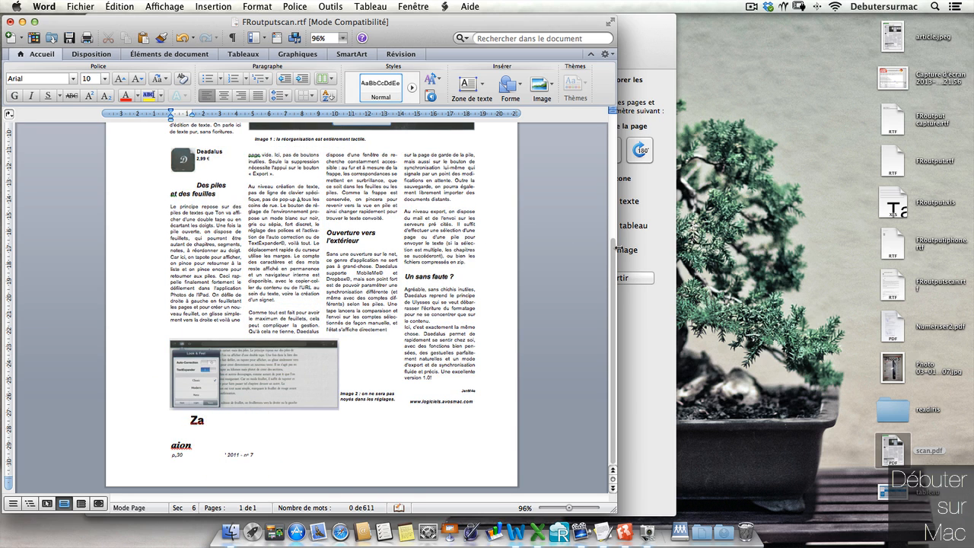
Step: Place document docx.docx beside FRoutputscan.rtf and compare the two conversions of the article
{"action": "left_click_drag", "start_coordinate": [616, 248], "coordinate": [626, 140]}
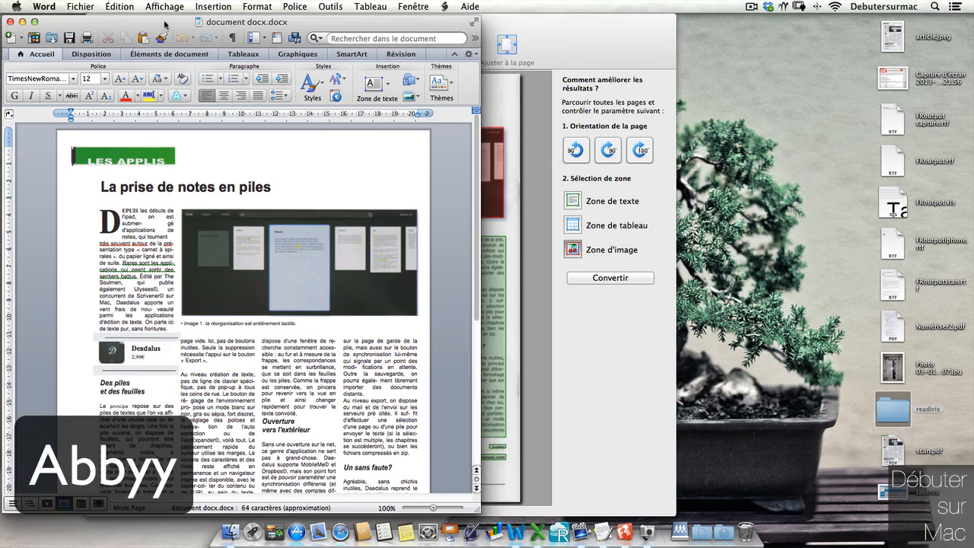
{"action": "left_click_drag", "start_coordinate": [164, 26], "coordinate": [604, 4]}
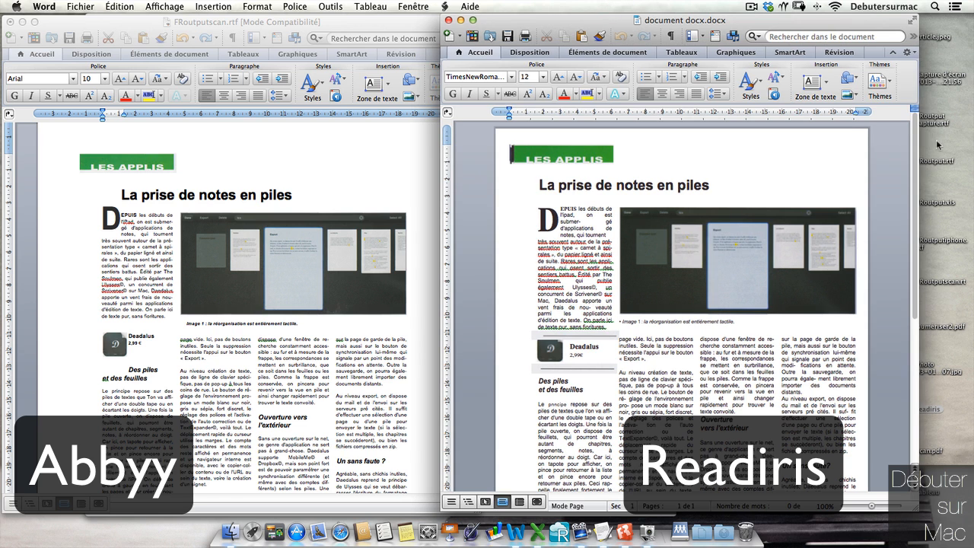
{"action": "left_click_drag", "start_coordinate": [918, 137], "coordinate": [899, 254]}
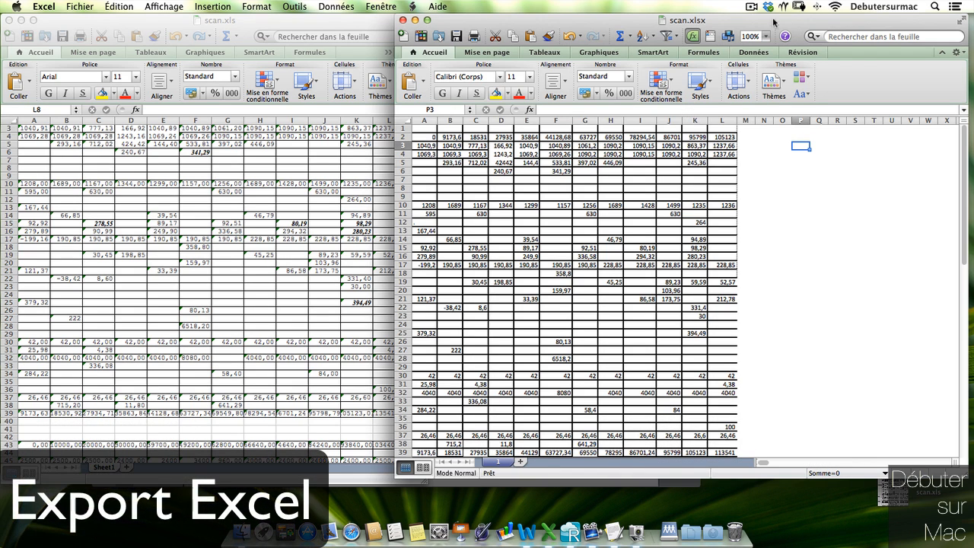
Step: Switch to Excel, arrange scan.xls and scan.xlsx side by side and compare the recognised tables from their first rows
{"action": "left_click_drag", "start_coordinate": [790, 21], "coordinate": [402, 6]}
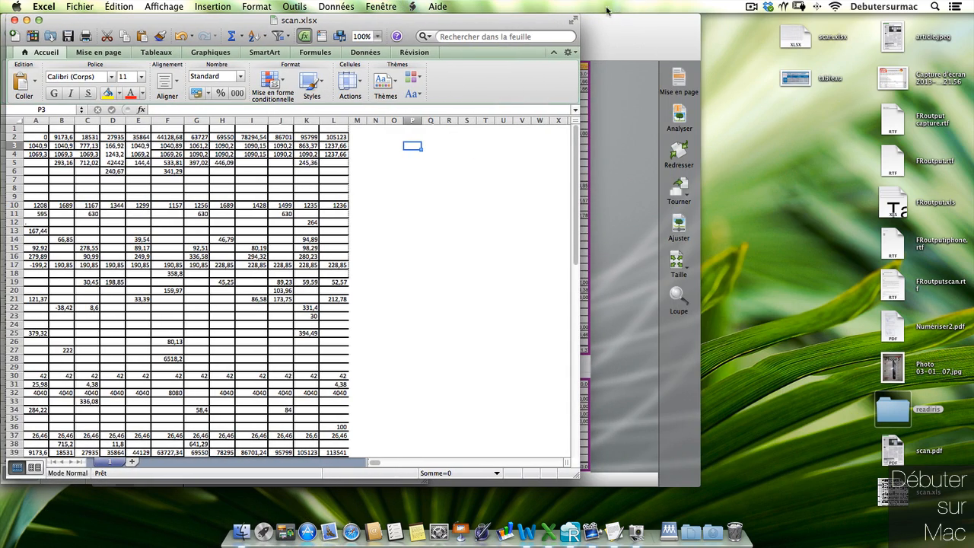
{"action": "left_click_drag", "start_coordinate": [466, 24], "coordinate": [503, 20]}
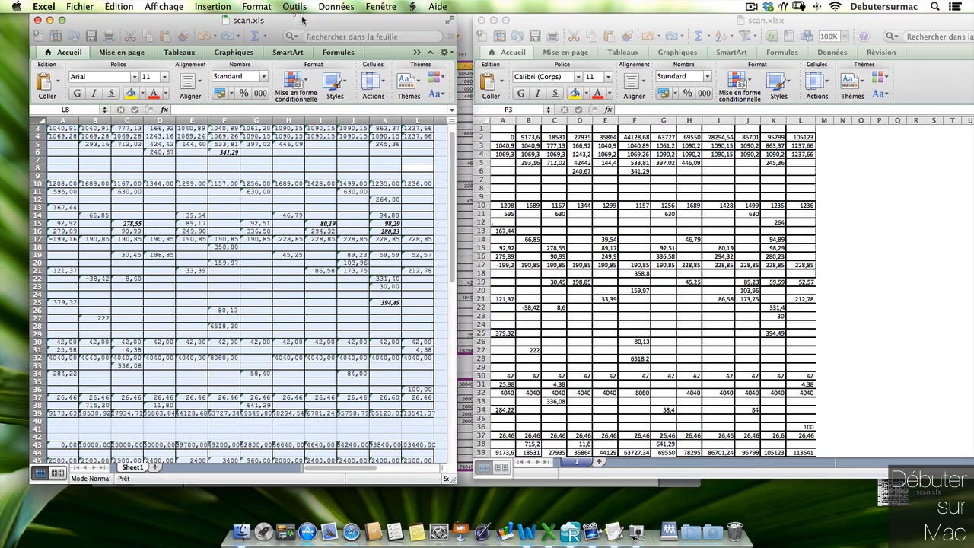
{"action": "left_click", "coordinate": [541, 21]}
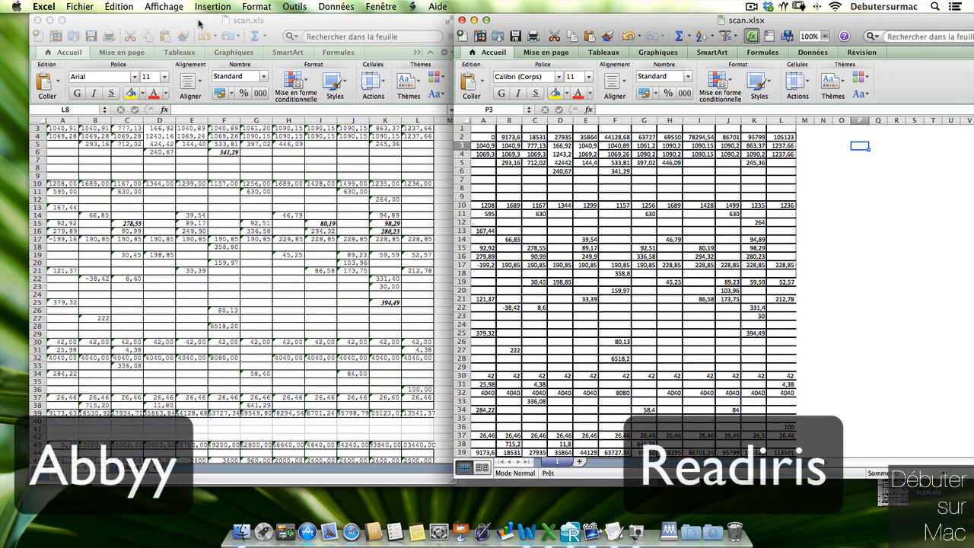
{"action": "left_click", "coordinate": [189, 21]}
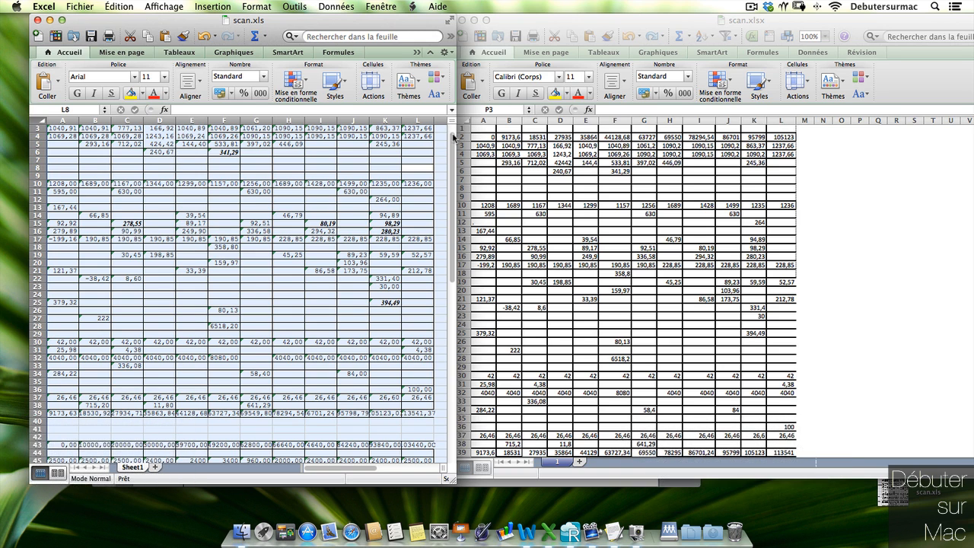
{"action": "left_click_drag", "start_coordinate": [453, 140], "coordinate": [443, 119]}
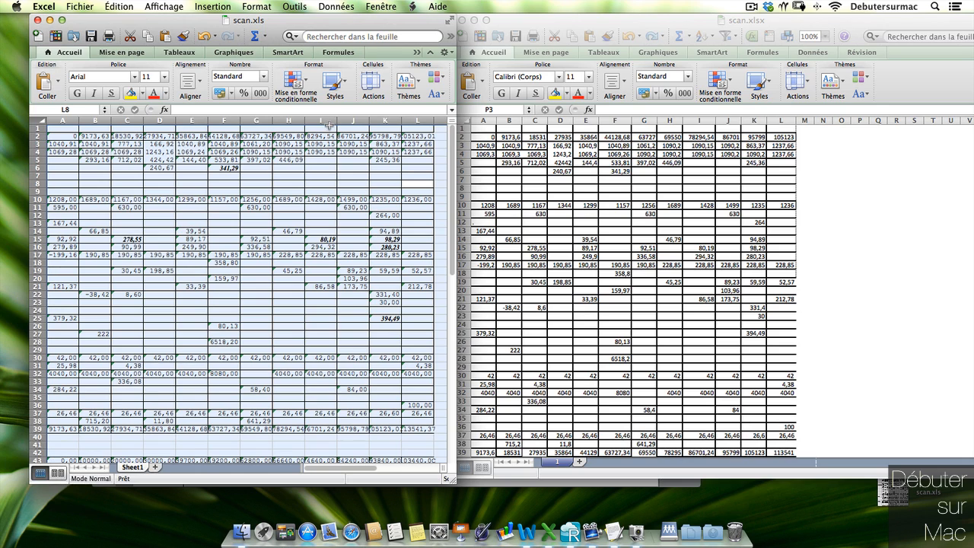